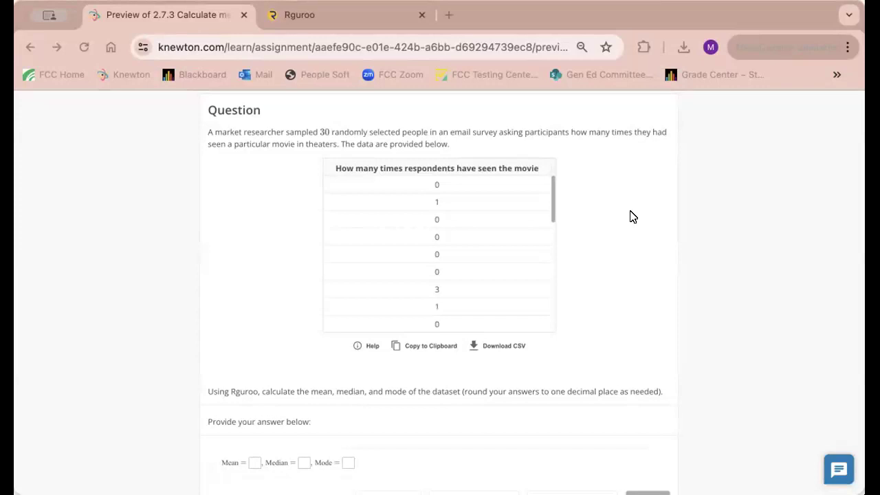
Examine the movie survey question, its full data table, the rounding instruction and the required answer fields.
scroll(633, 217, up, 1)
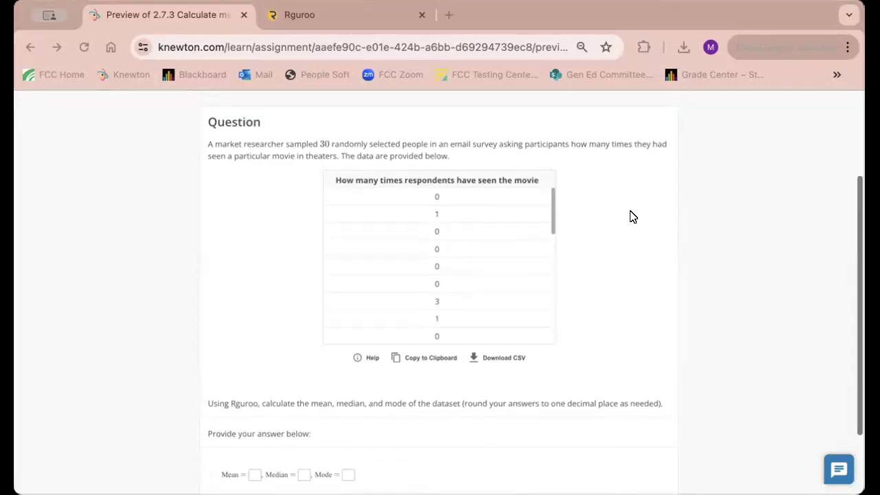
scroll(521, 202, down, 1)
scroll(293, 199, down, 1)
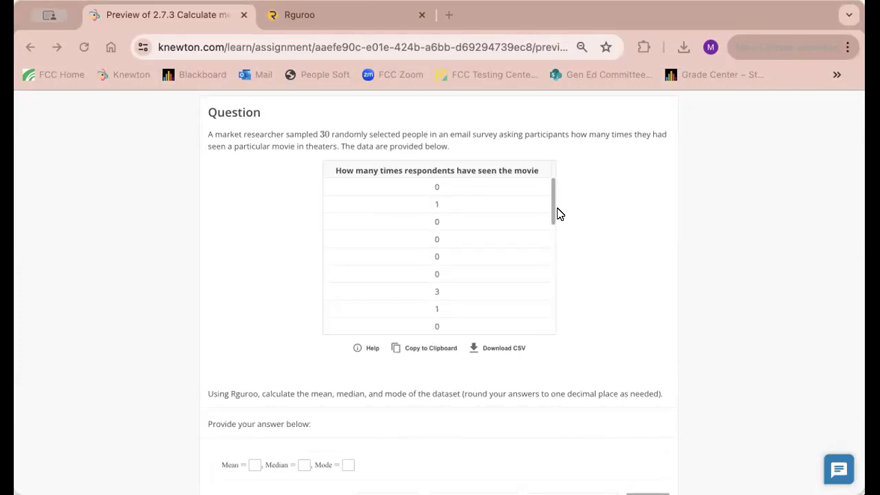
drag(551, 228, 557, 346)
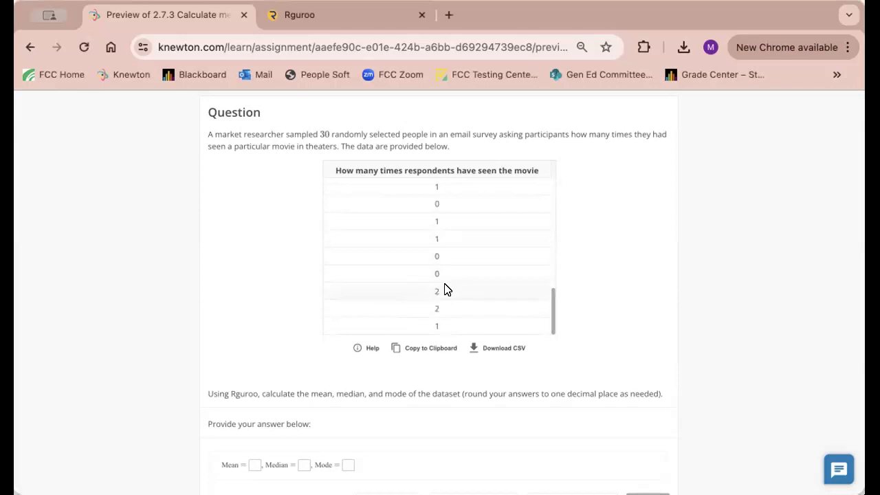
drag(549, 309, 547, 252)
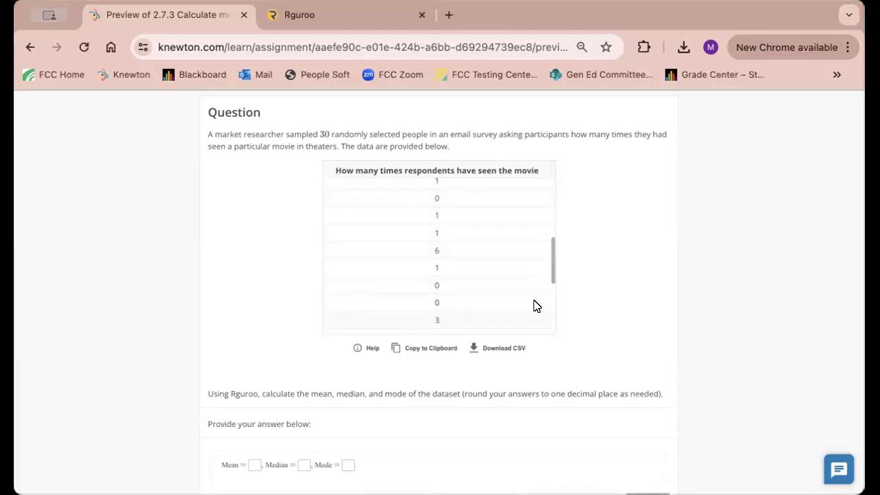
drag(208, 392, 609, 393)
click(377, 396)
scroll(377, 395, down, 1)
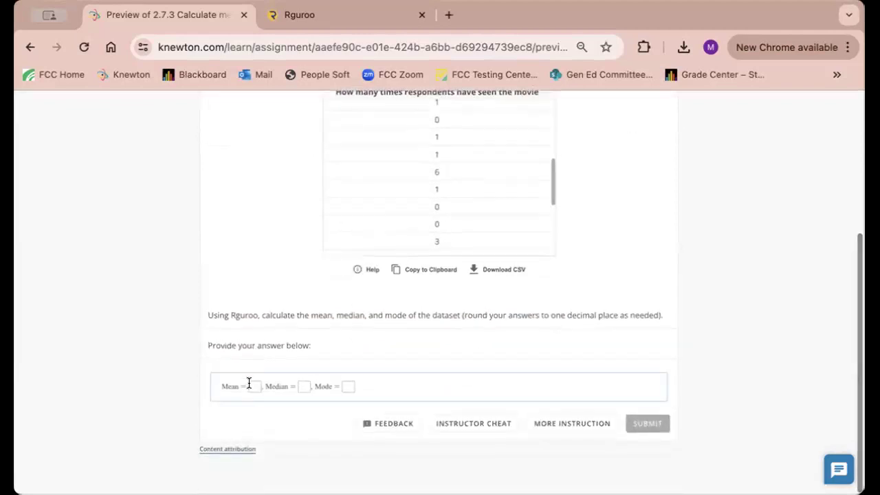
scroll(460, 314, up, 5)
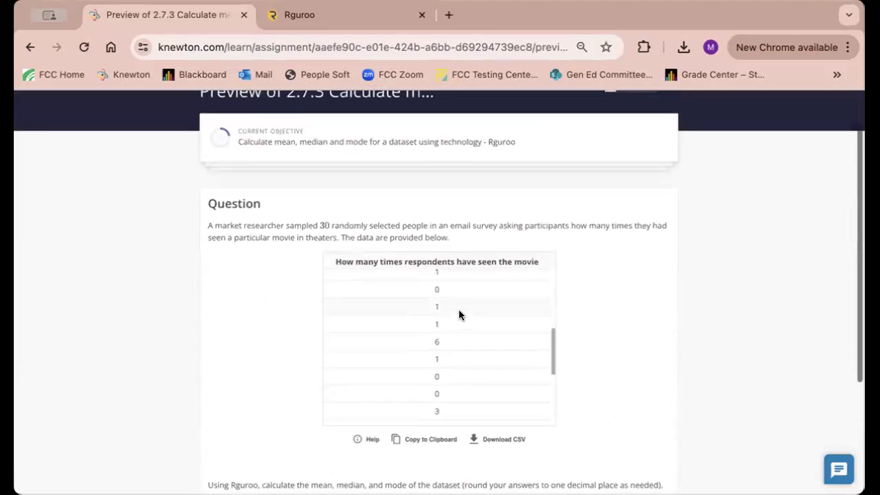
Download the movie survey dataset from the question as a CSV file.
scroll(457, 332, down, 3)
scroll(489, 348, down, 1)
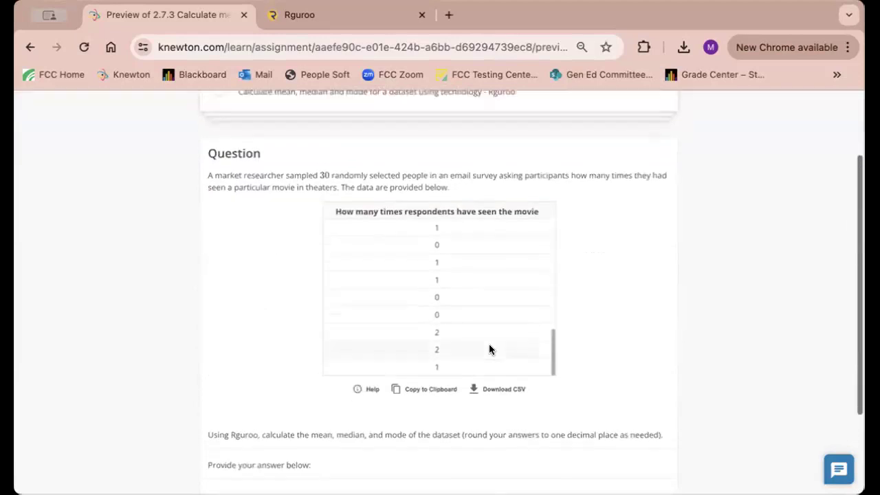
click(501, 398)
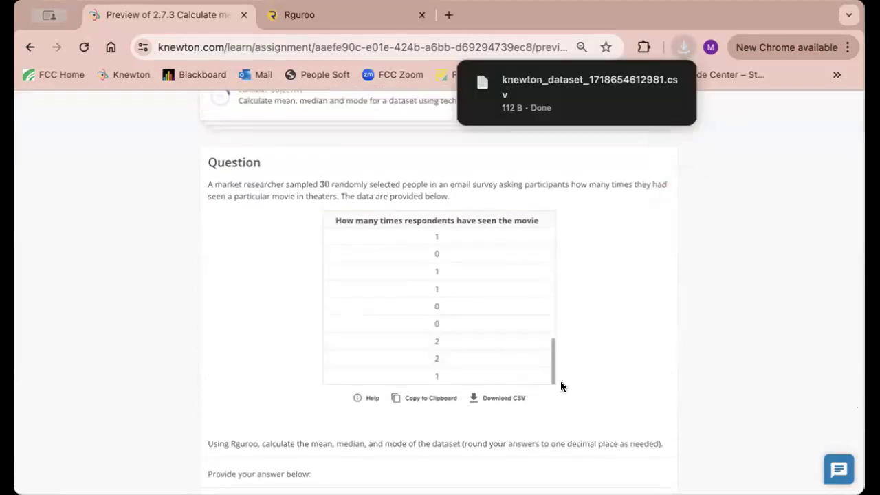
Switch to Rguroo and start a dataset import with the downloaded file knewton_dataset_1718654612981.csv.
click(303, 15)
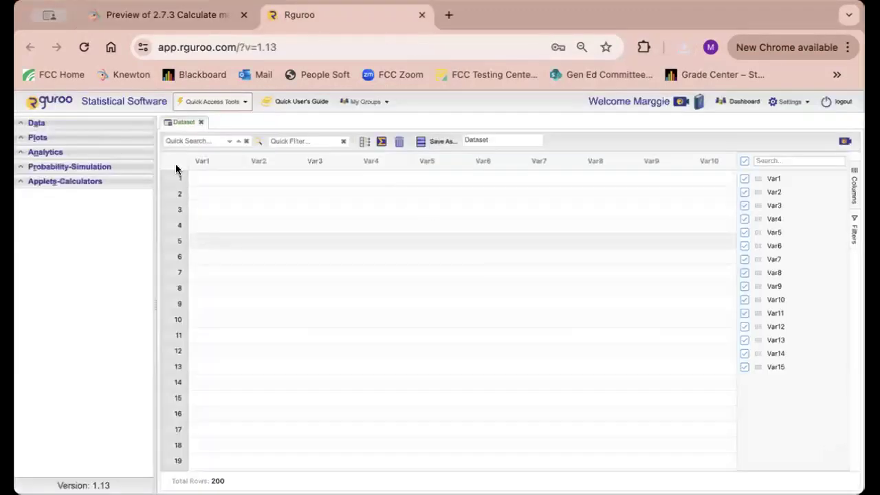
click(35, 123)
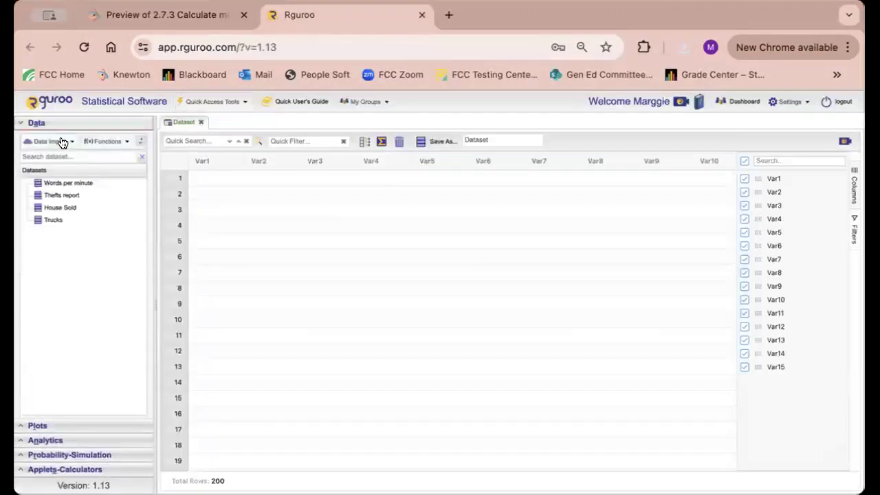
mouse_move(121, 200)
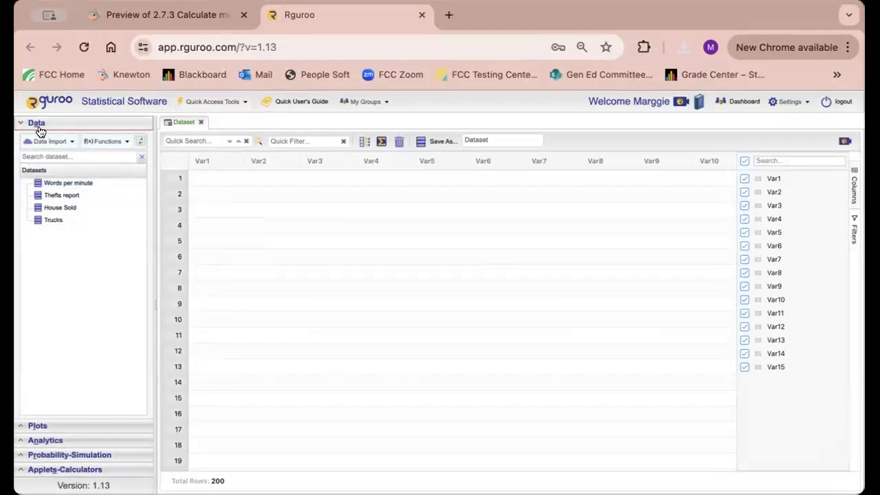
click(69, 143)
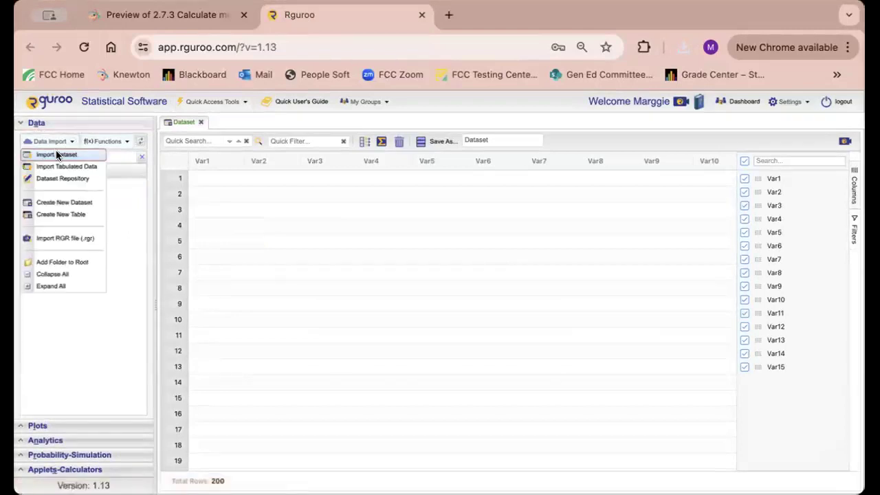
click(55, 154)
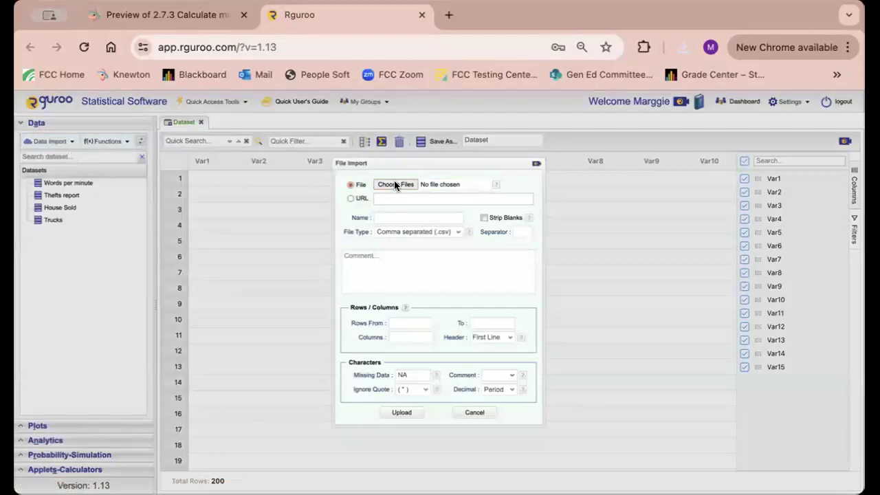
click(394, 183)
click(319, 158)
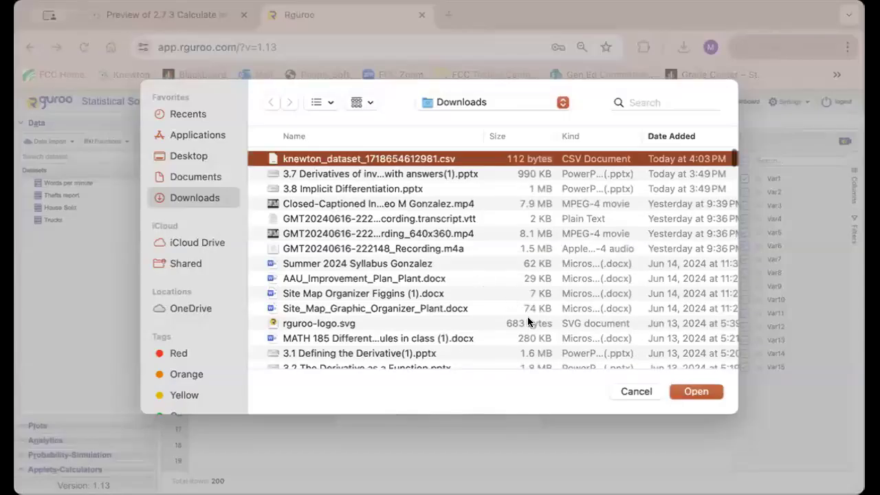
key(Return)
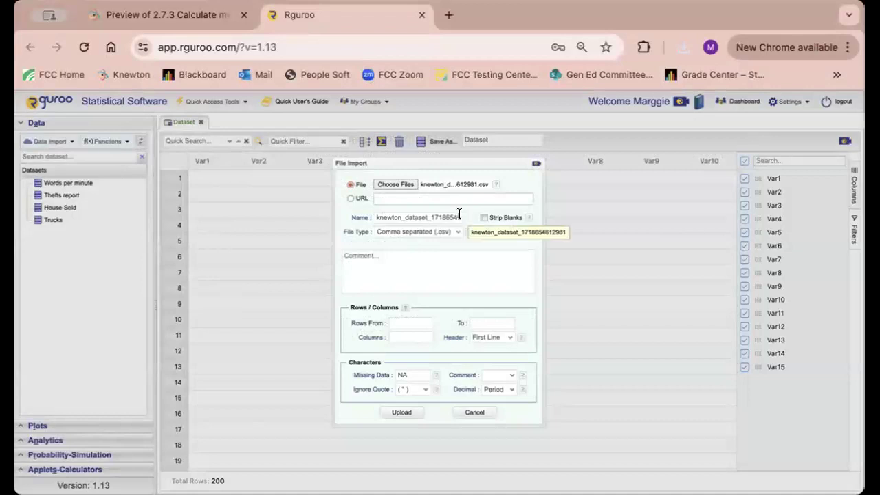
Name the imported dataset Movies, upload it and check its rows down to the end.
drag(459, 216, 368, 212)
key(BackSpace)
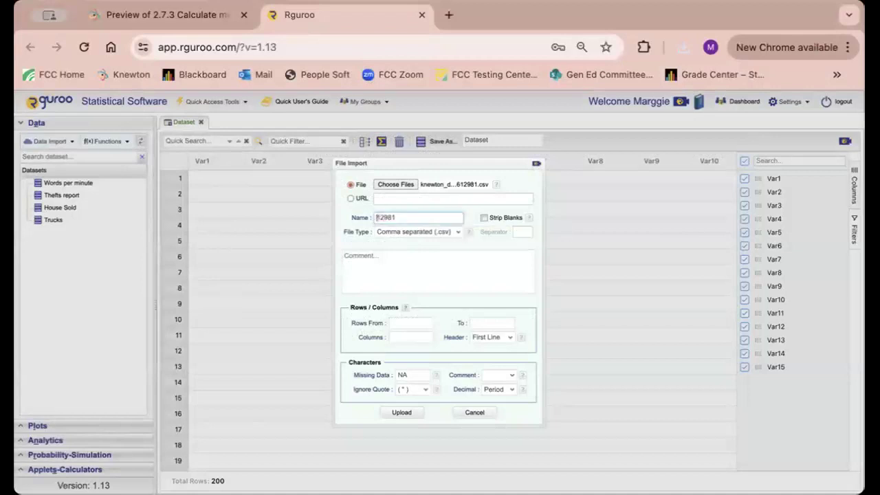
text(Movies)
key(shift+End)
key(Delete)
click(400, 413)
click(448, 421)
scroll(216, 277, down, 3)
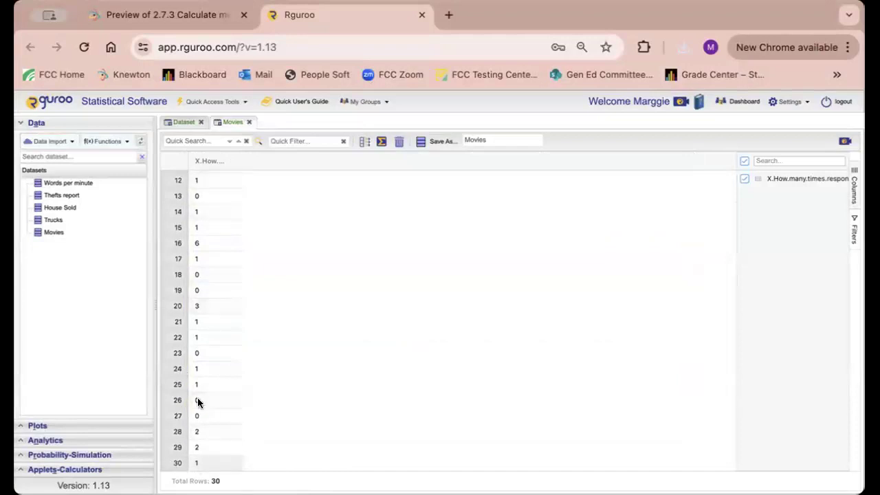
Start a Numerical Summaries analysis and choose Movies as its dataset.
click(23, 123)
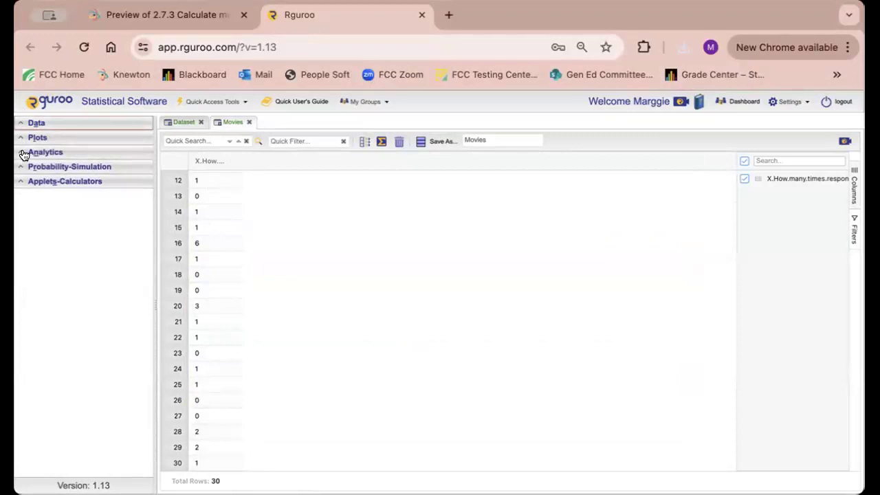
click(23, 153)
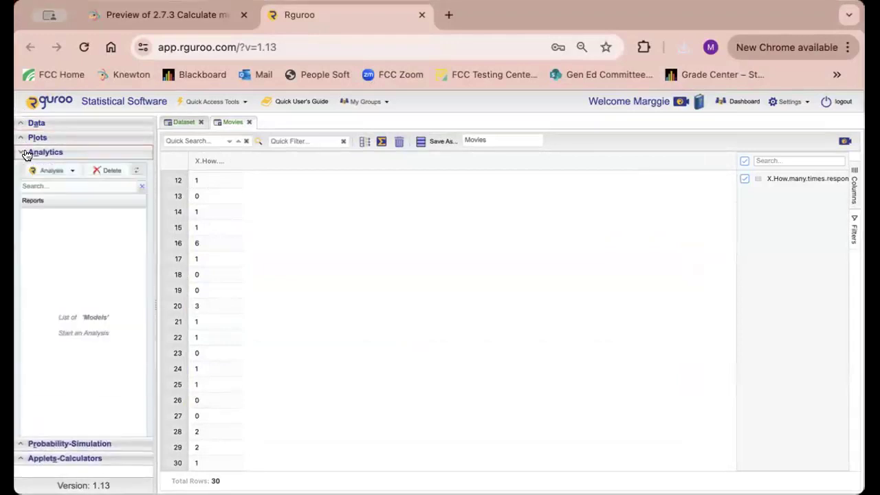
click(68, 172)
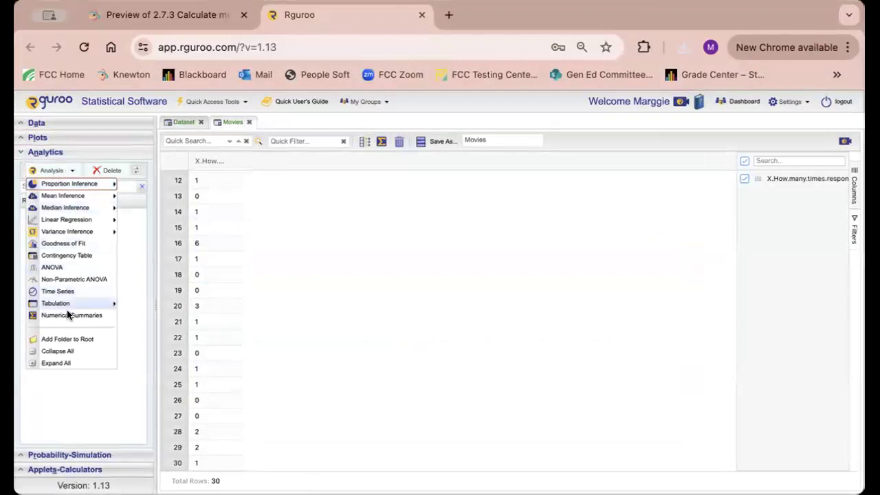
click(93, 315)
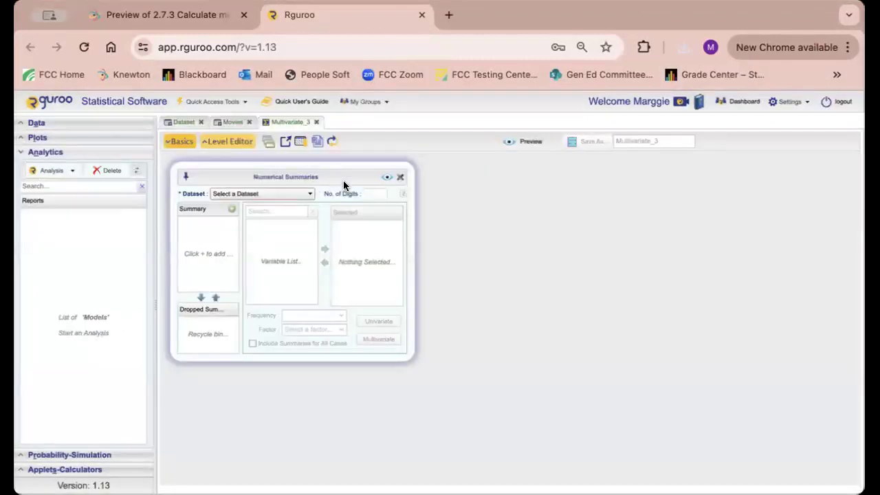
drag(343, 176, 368, 187)
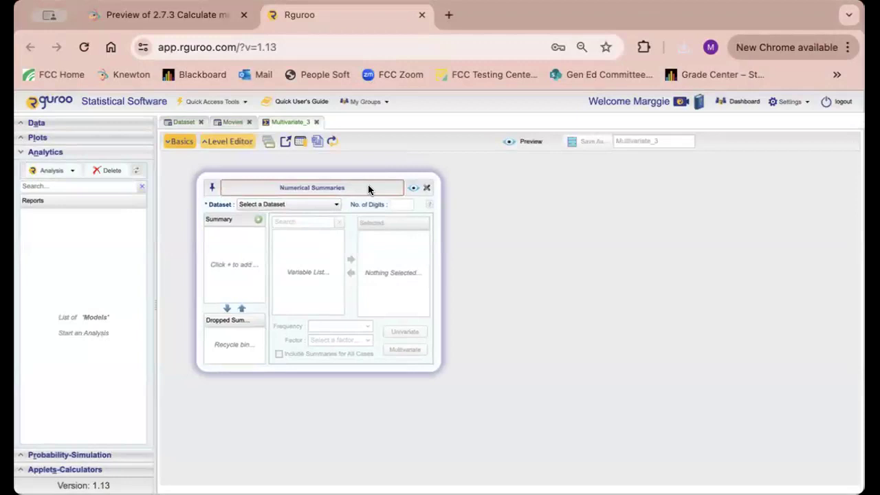
click(337, 206)
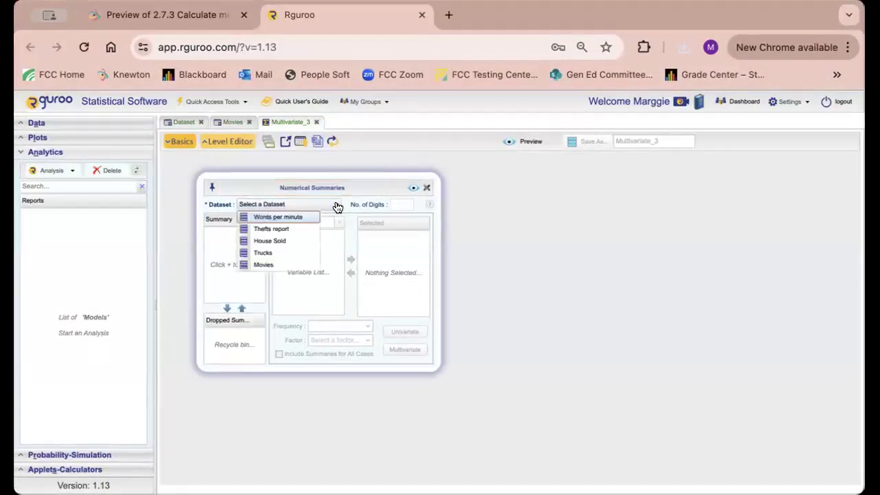
click(262, 262)
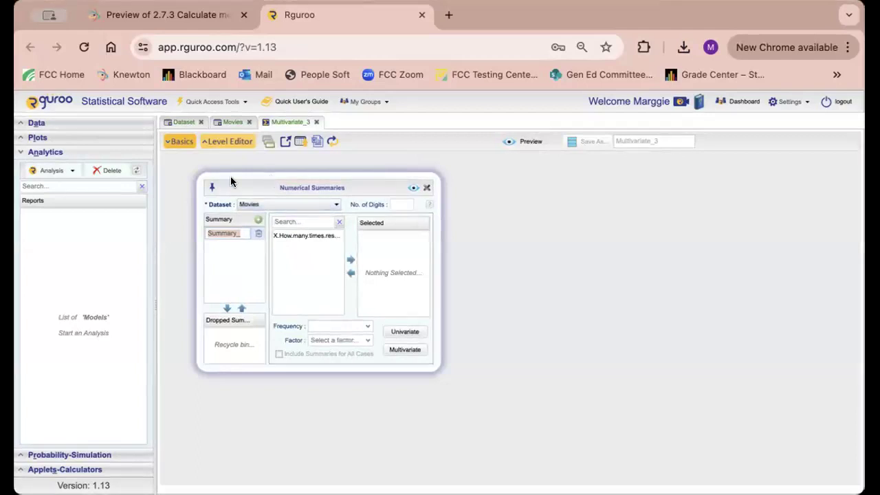
Add the variable X.How.many.times.respondents.have.seen.the.movie to the summary's selected variables.
click(289, 234)
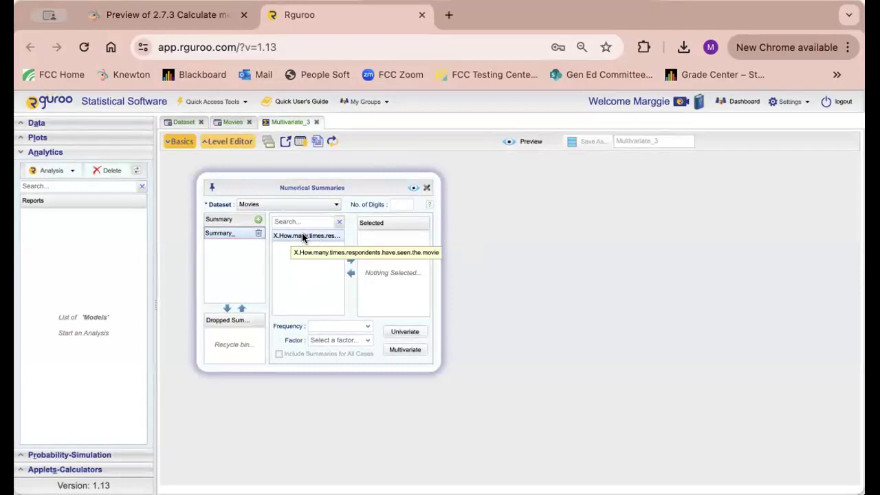
drag(303, 237, 374, 242)
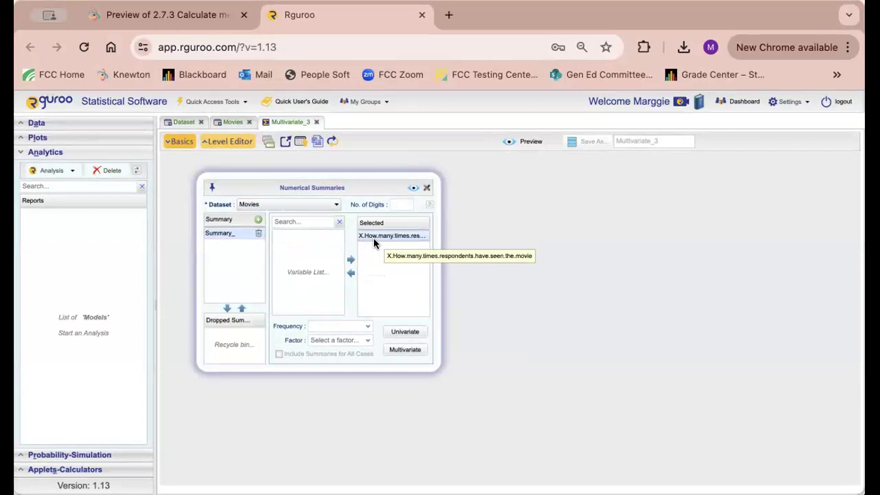
drag(375, 242, 286, 314)
click(298, 237)
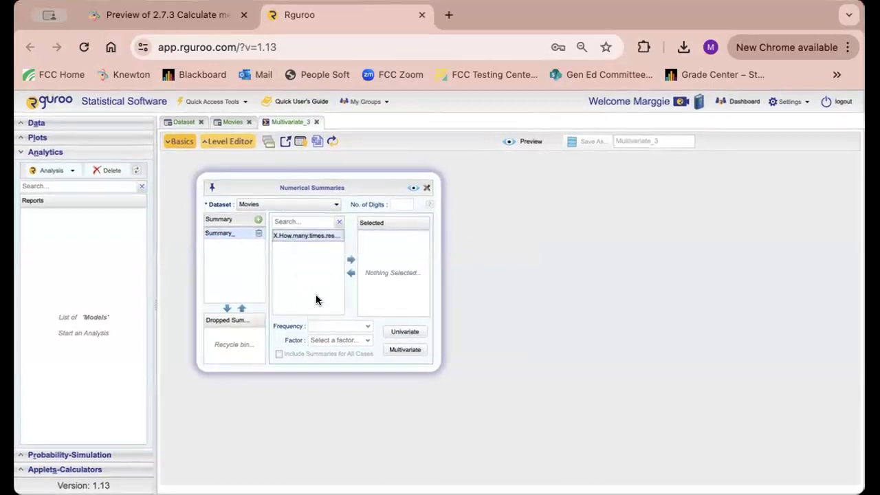
click(350, 260)
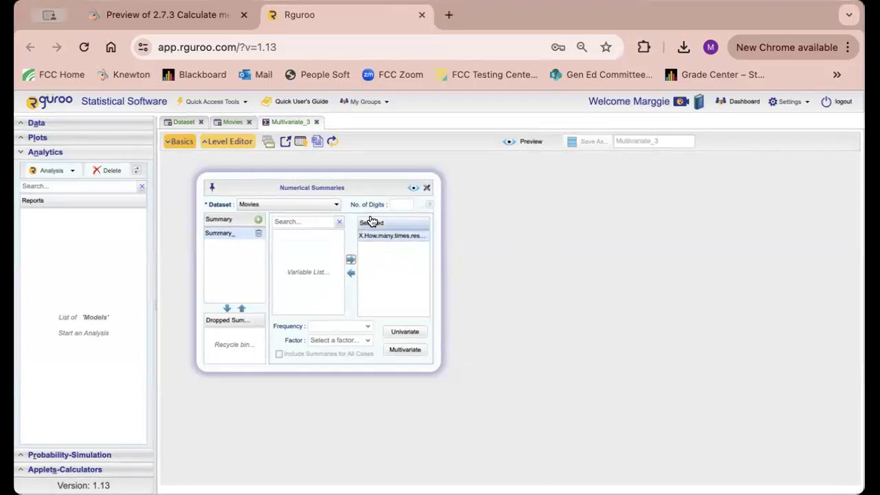
Choose mean, median and mode as the univariate statistics and preview the summary.
click(406, 332)
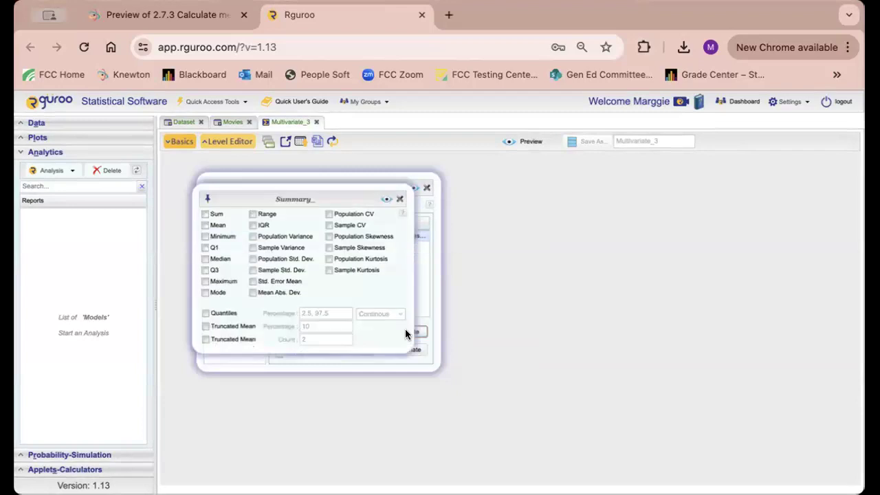
drag(279, 199, 312, 203)
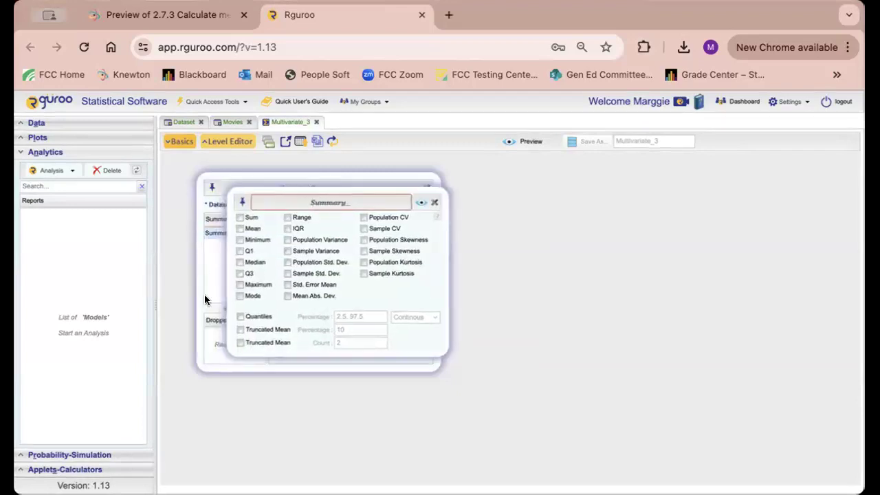
click(239, 229)
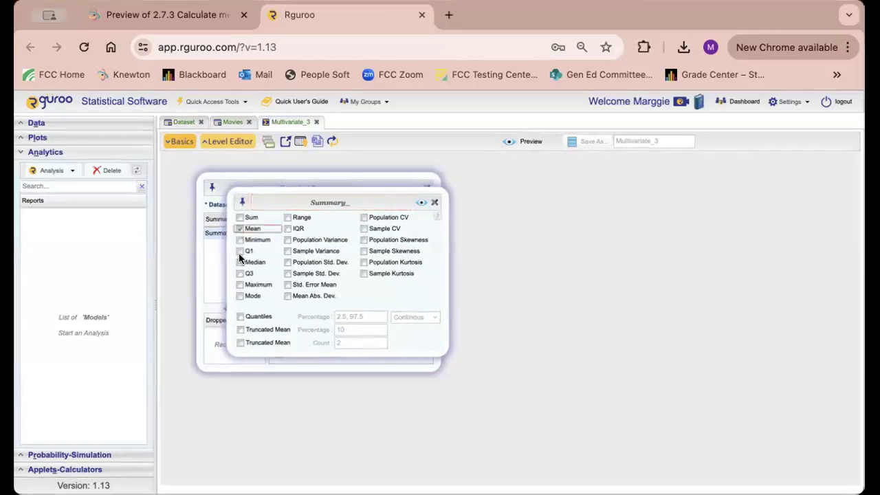
click(239, 295)
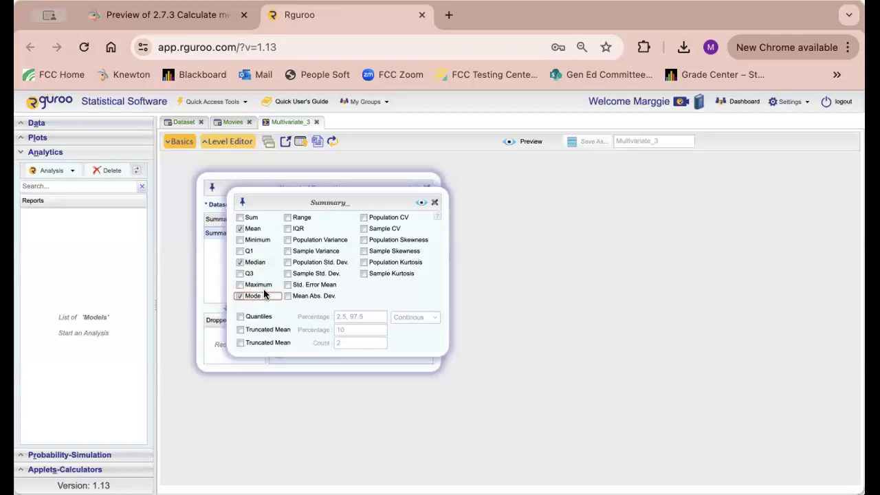
click(423, 204)
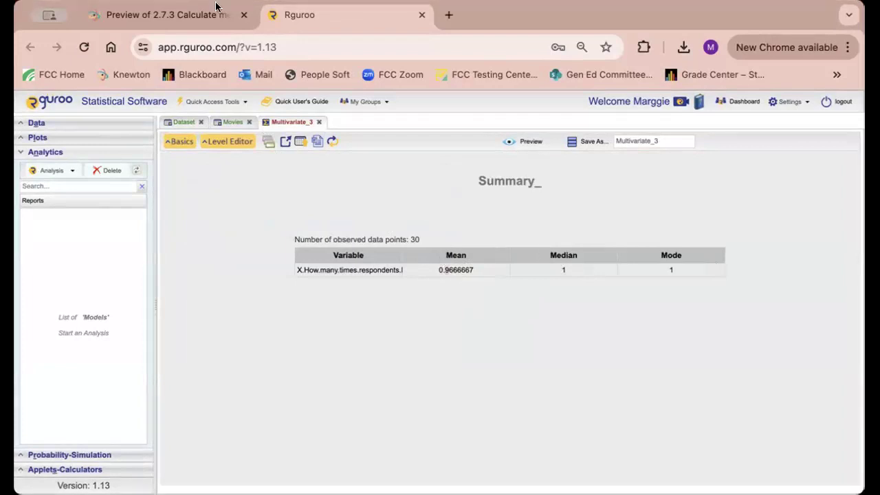
Switch to the Knewton assignment and submit the mean, median and mode answer for the movie survey question.
click(168, 15)
scroll(288, 461, down, 3)
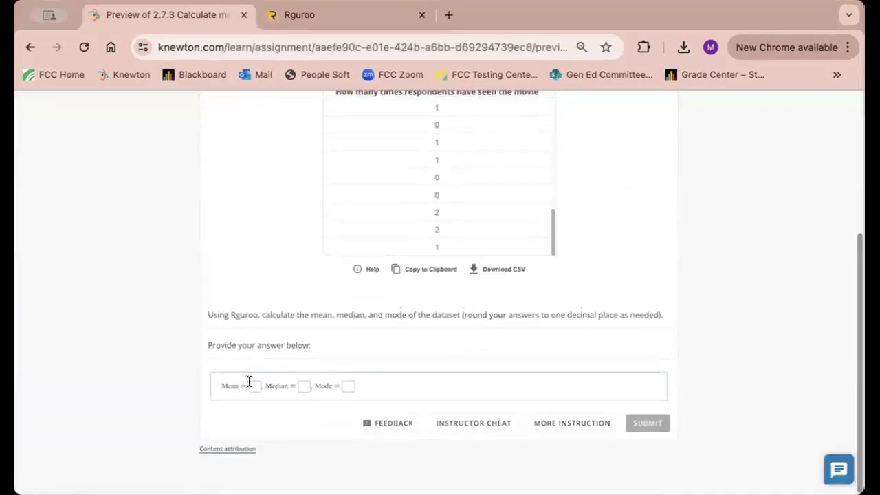
scroll(267, 417, down, 1)
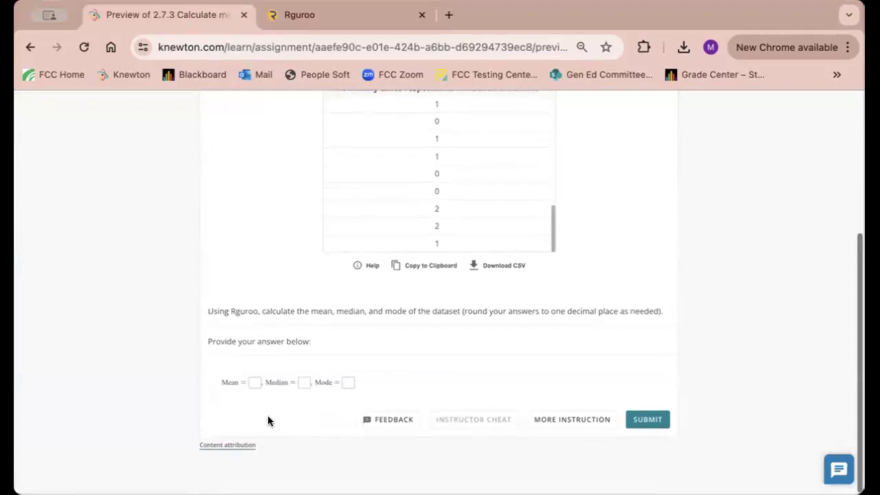
click(649, 423)
Review the answer explanation for the movie survey question and continue to the next assignment question.
scroll(344, 393, down, 3)
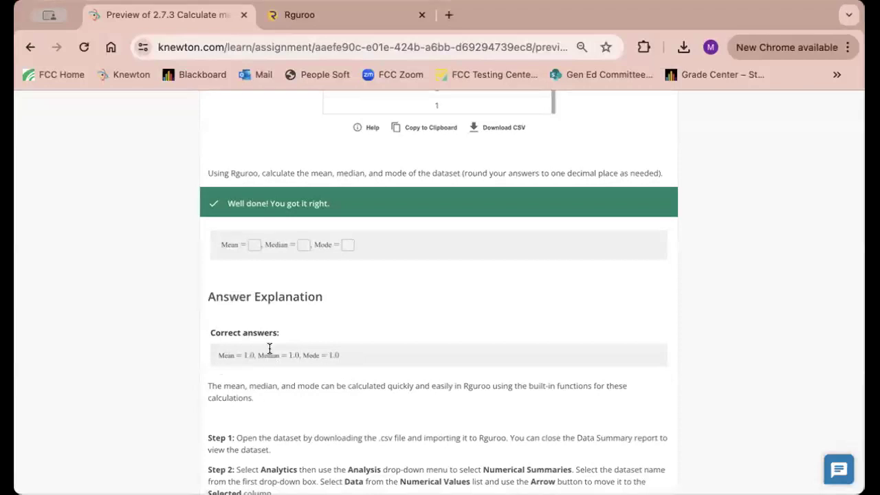
scroll(427, 359, up, 3)
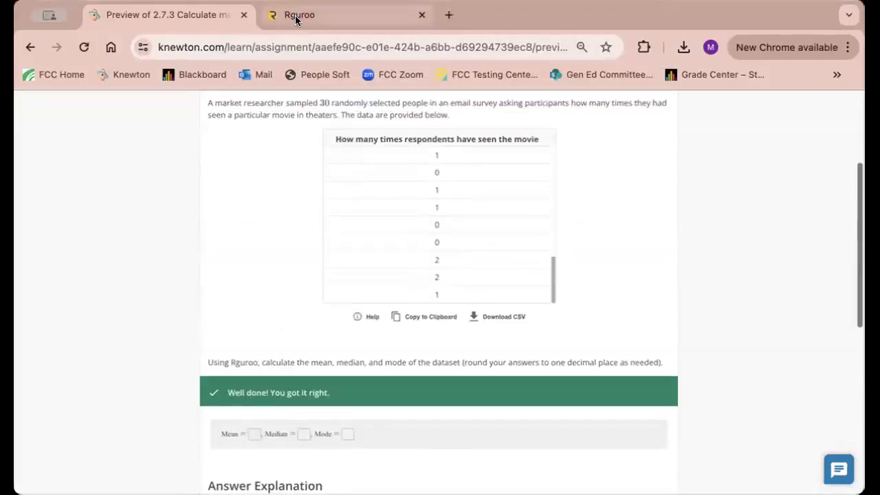
click(296, 15)
click(128, 16)
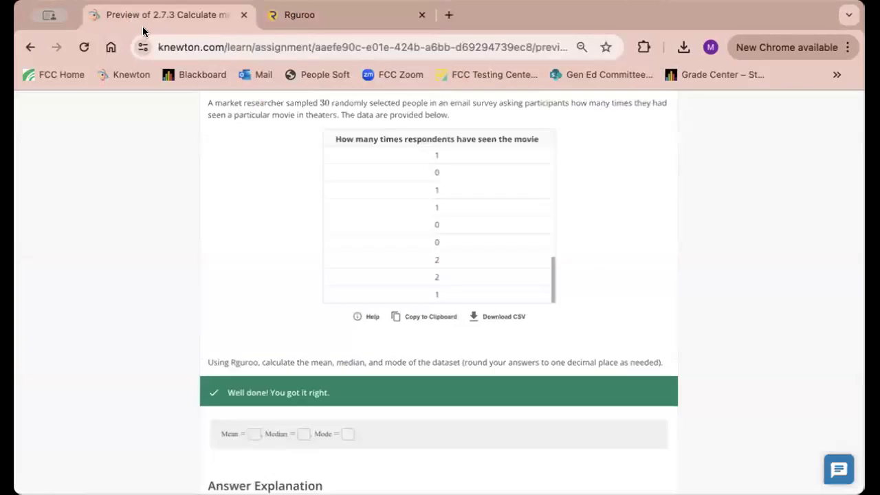
scroll(553, 300, down, 3)
scroll(688, 440, down, 3)
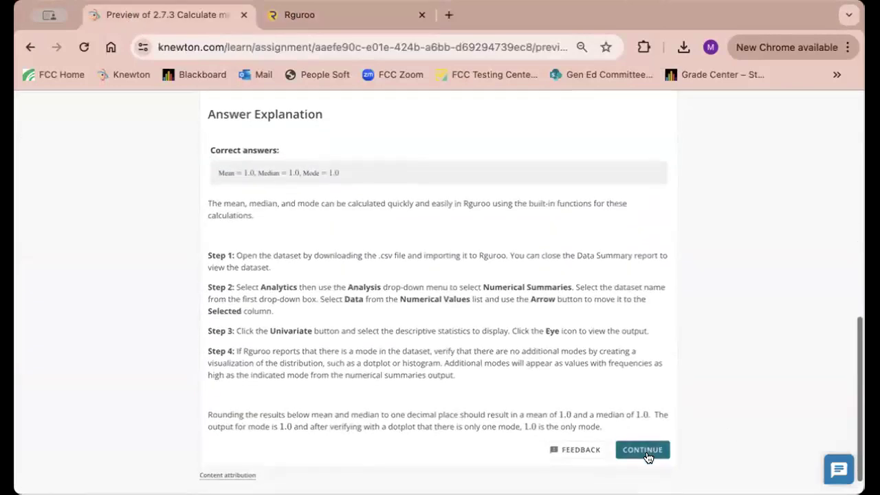
click(647, 452)
Read the marathon finish times question with its answer choices and download its dataset as CSV.
scroll(720, 363, down, 3)
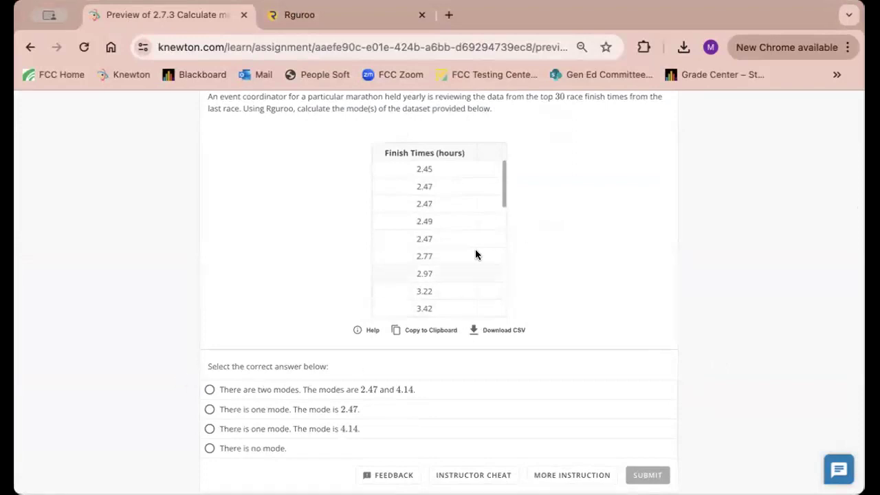
drag(500, 188, 515, 150)
scroll(561, 253, up, 2)
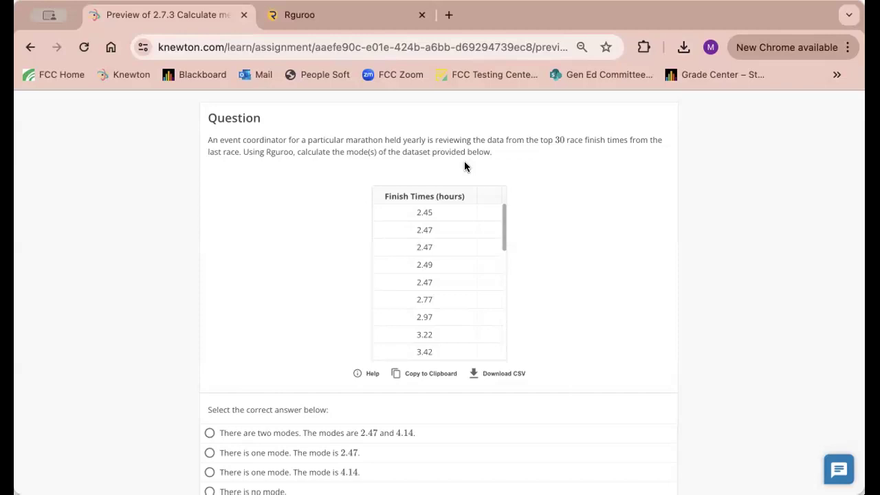
scroll(465, 161, down, 3)
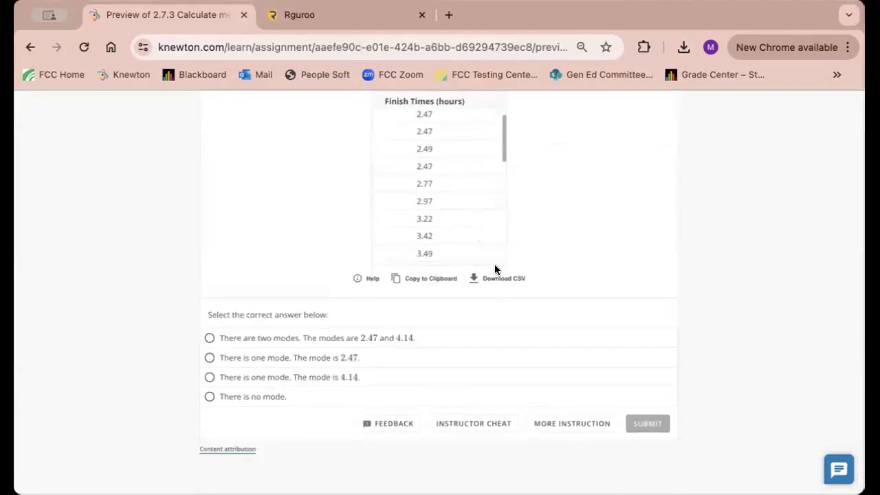
click(524, 279)
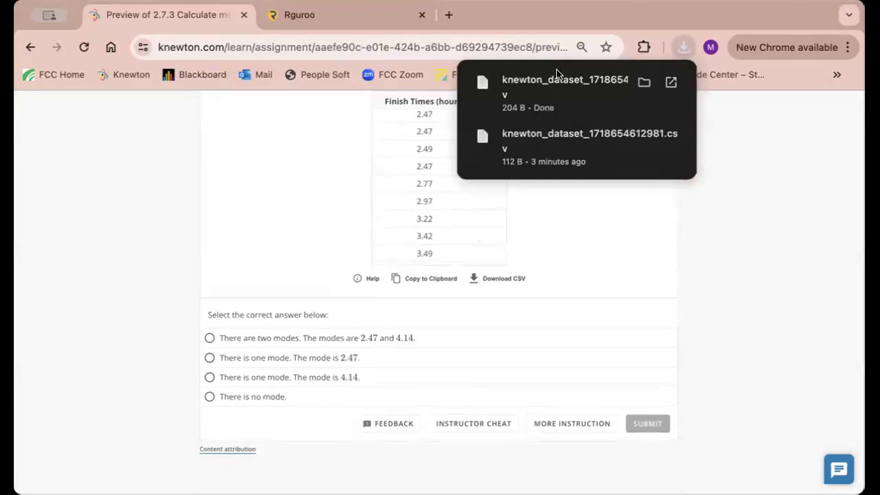
Switch to Rguroo, start a dataset import and choose the file knewton_dataset_1718654819691.csv from Downloads.
click(299, 15)
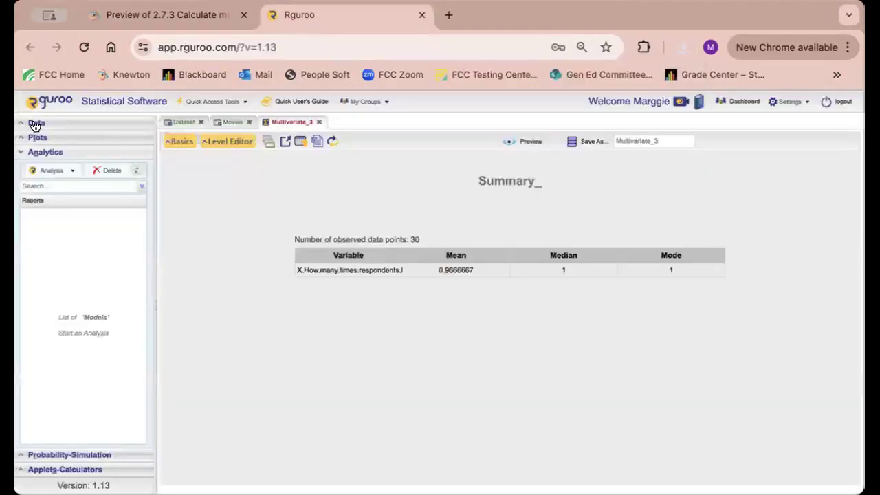
click(34, 123)
click(65, 142)
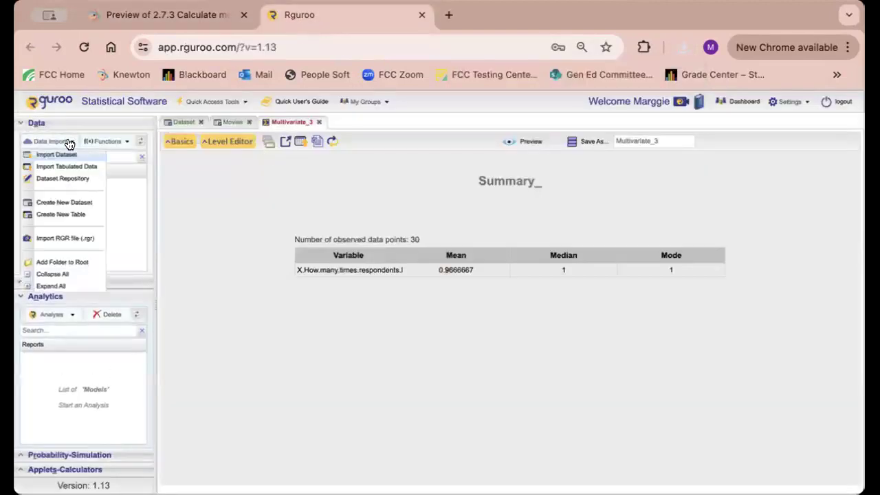
click(66, 154)
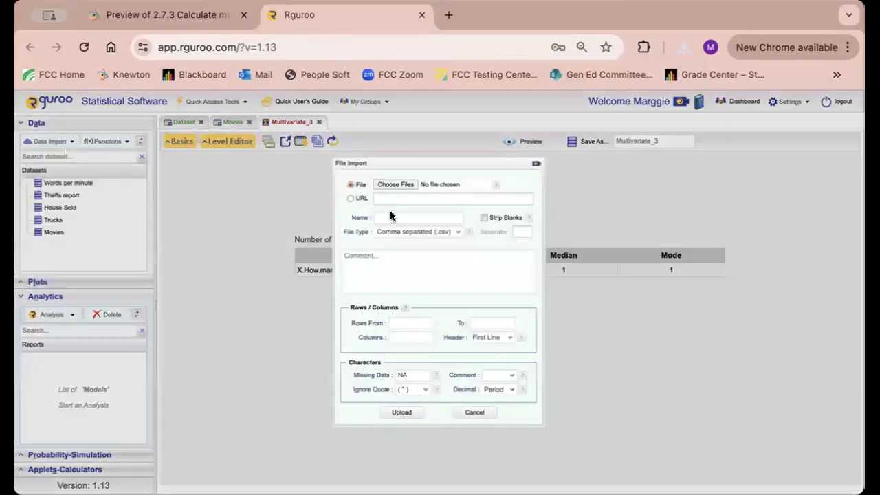
click(400, 184)
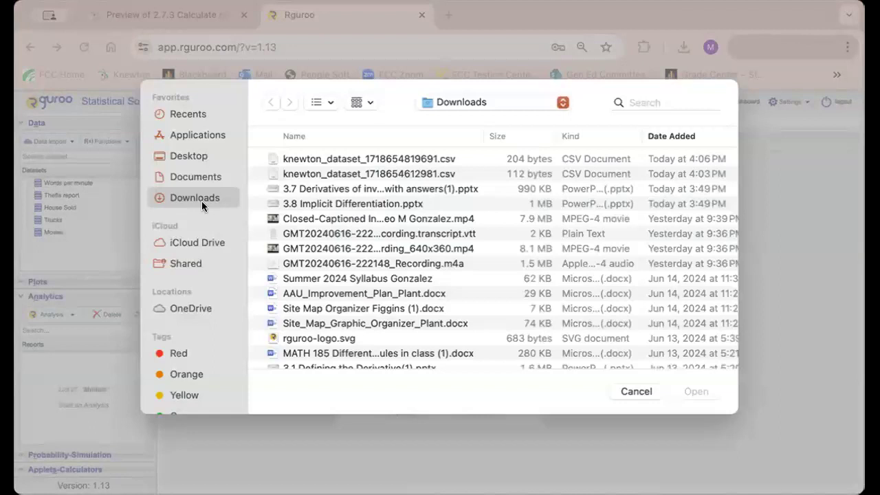
click(317, 158)
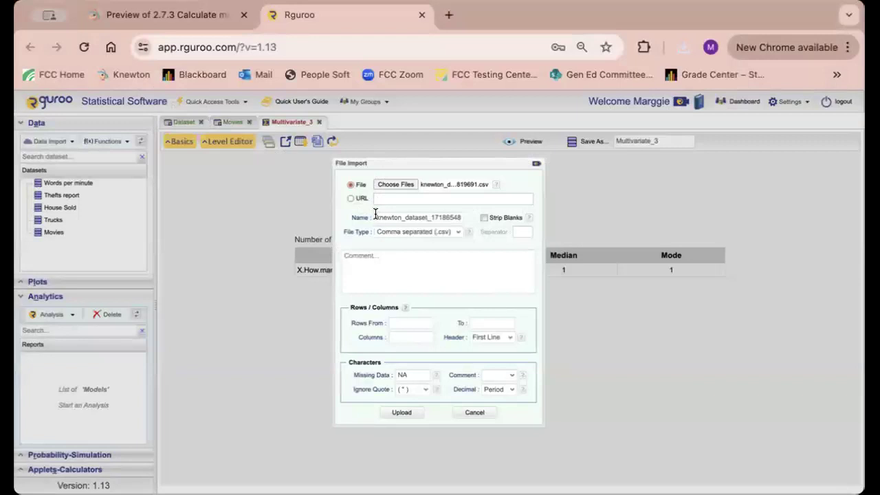
Name the imported dataset Race Time, upload it and close its data summary report.
drag(375, 215, 523, 215)
key(BackSpace)
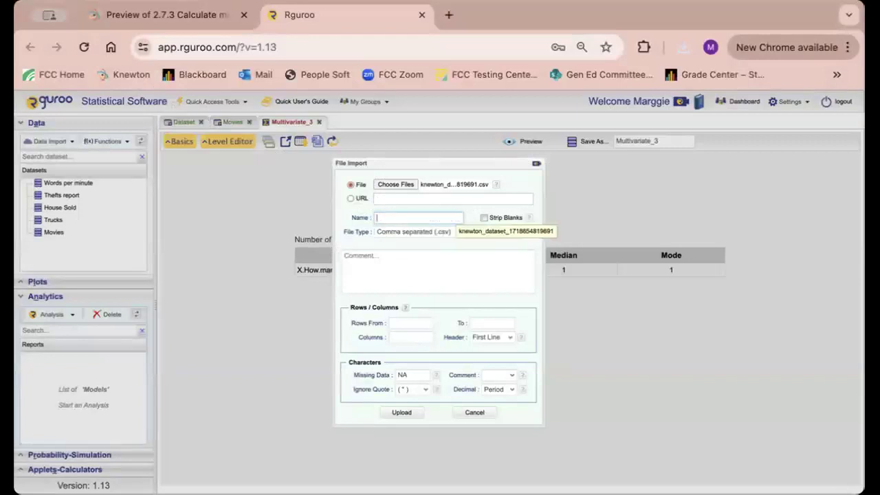
text(Race Time)
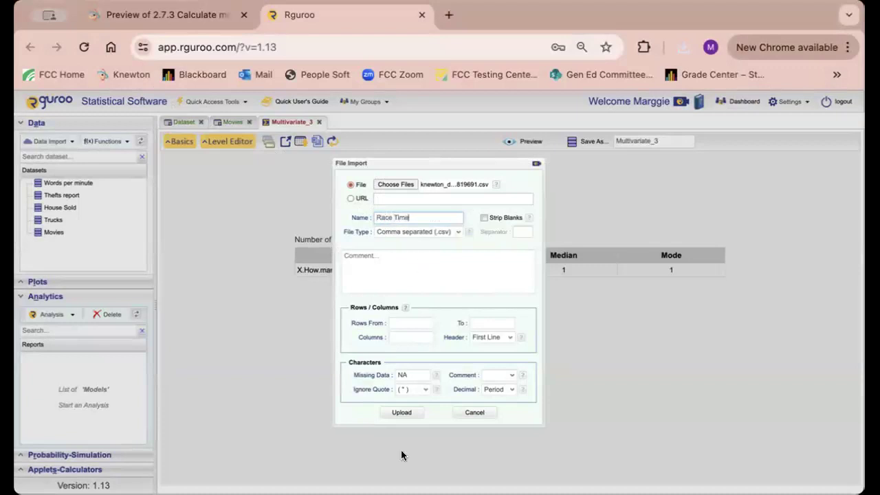
click(396, 414)
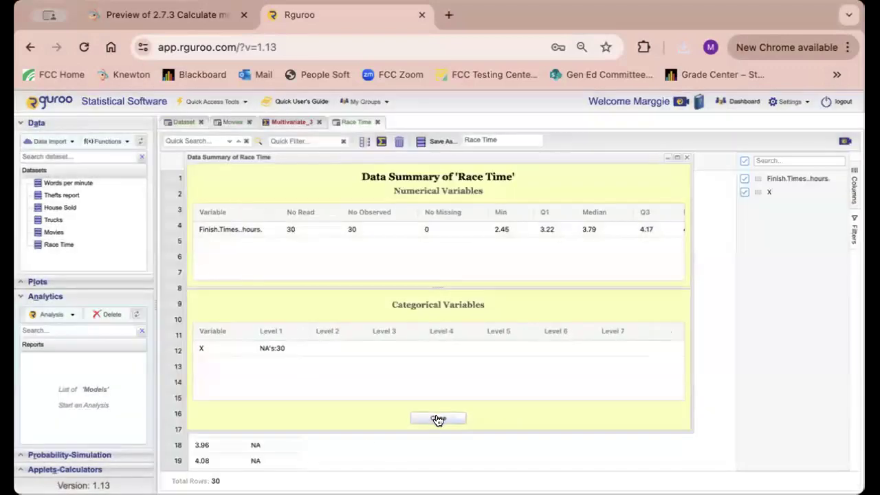
click(438, 420)
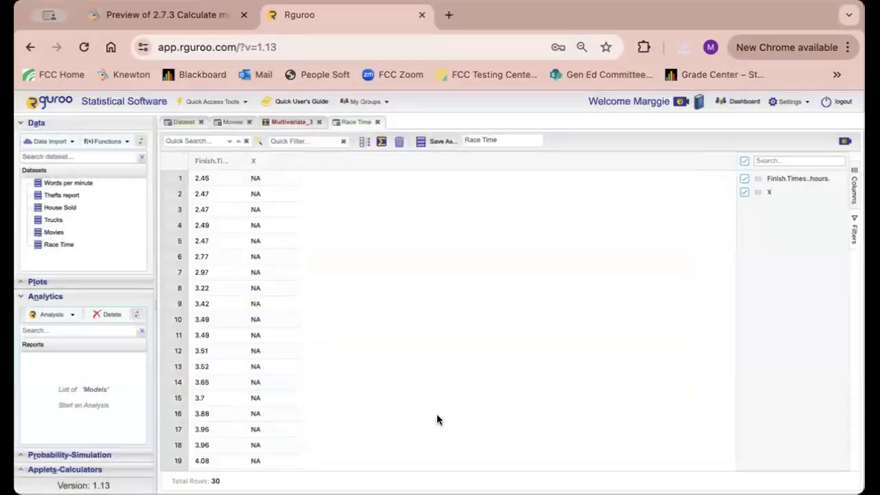
Start a Numerical Summaries analysis and choose Race Time as its dataset.
click(32, 123)
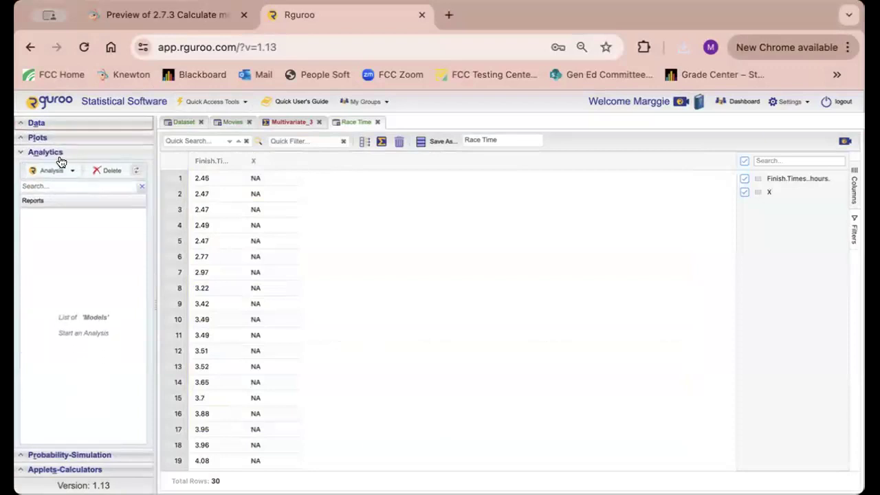
click(69, 171)
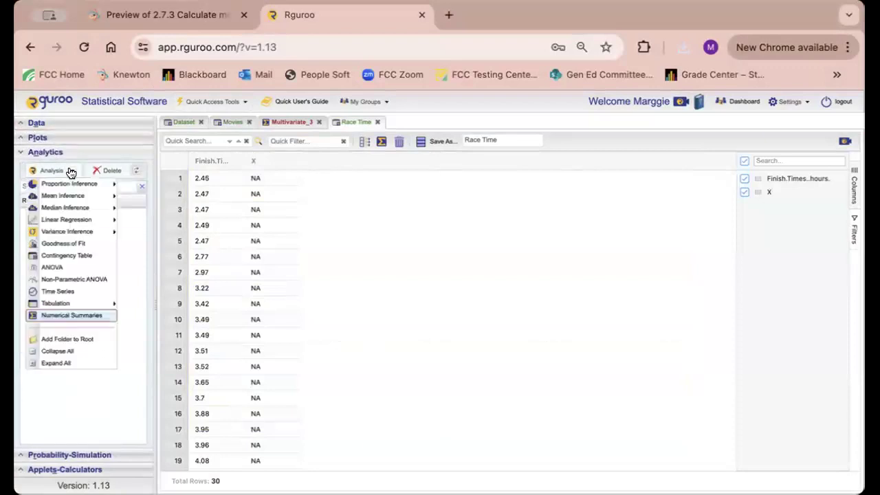
click(83, 315)
click(248, 196)
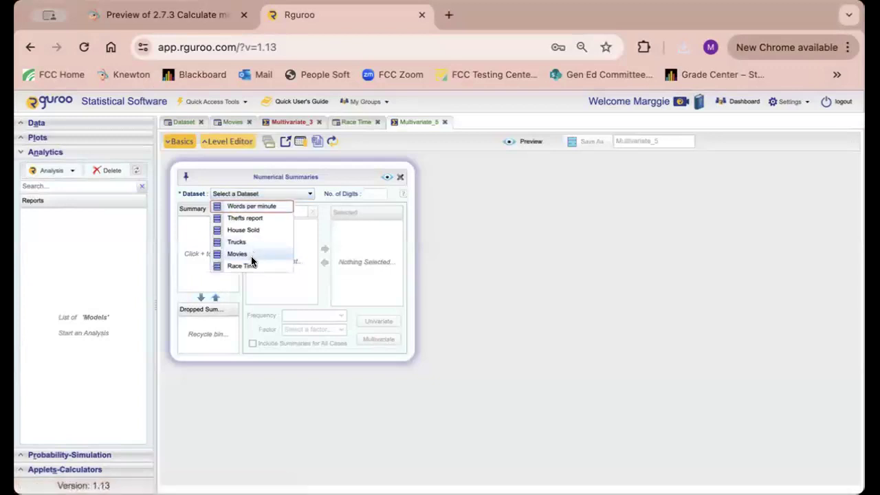
click(251, 262)
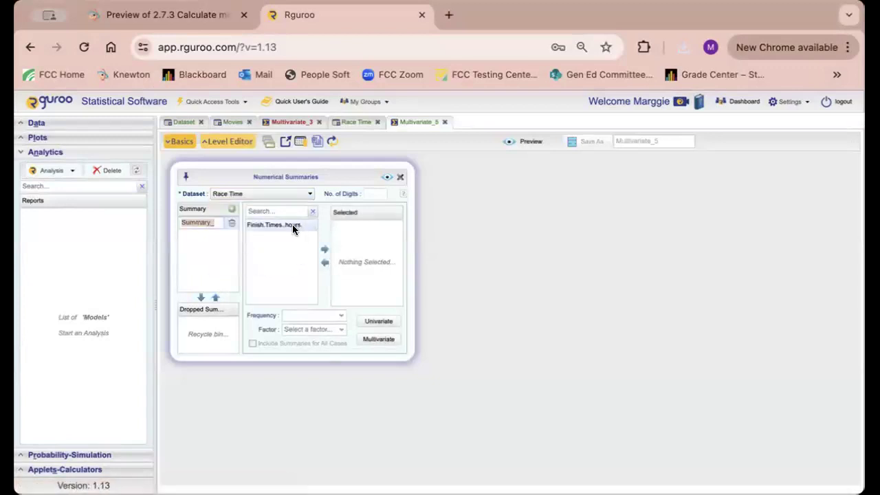
Add Finish.Times..hours. to the selected variables, choose mode as the only univariate statistic and preview the summary.
click(293, 227)
click(323, 250)
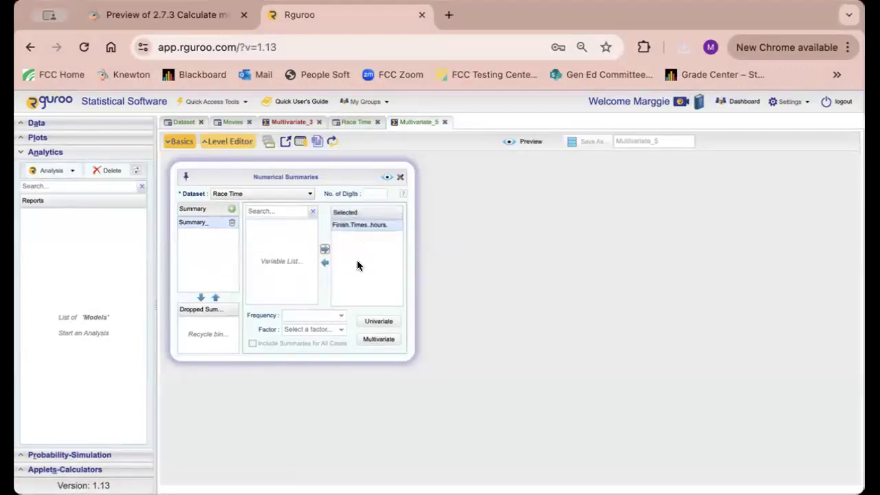
click(385, 321)
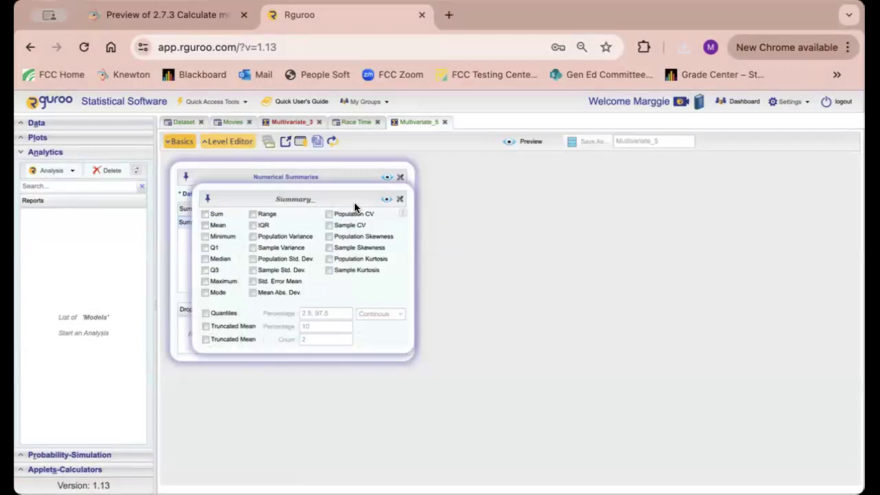
click(204, 293)
click(385, 201)
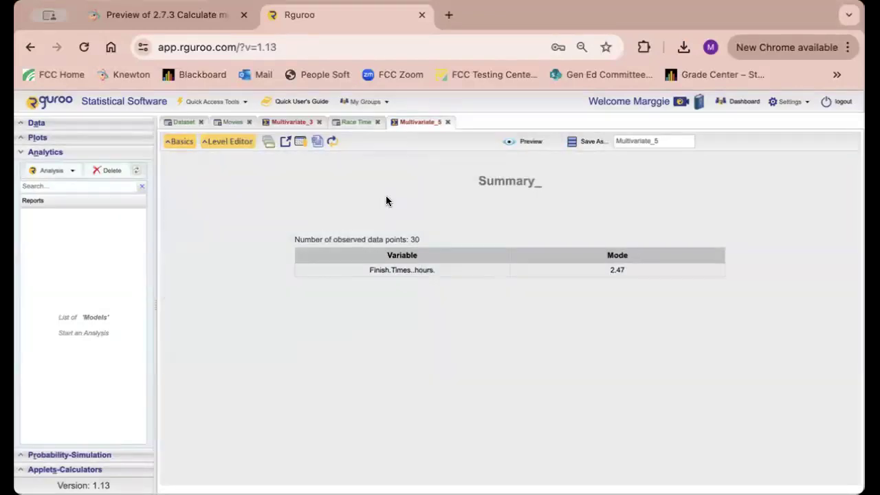
drag(610, 270, 621, 271)
click(632, 311)
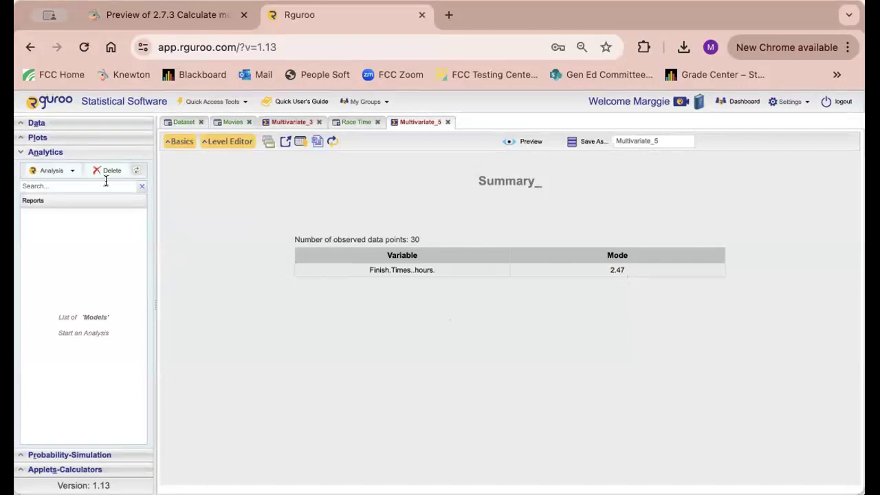
Create a dotplot and choose Race Time as its dataset.
click(37, 138)
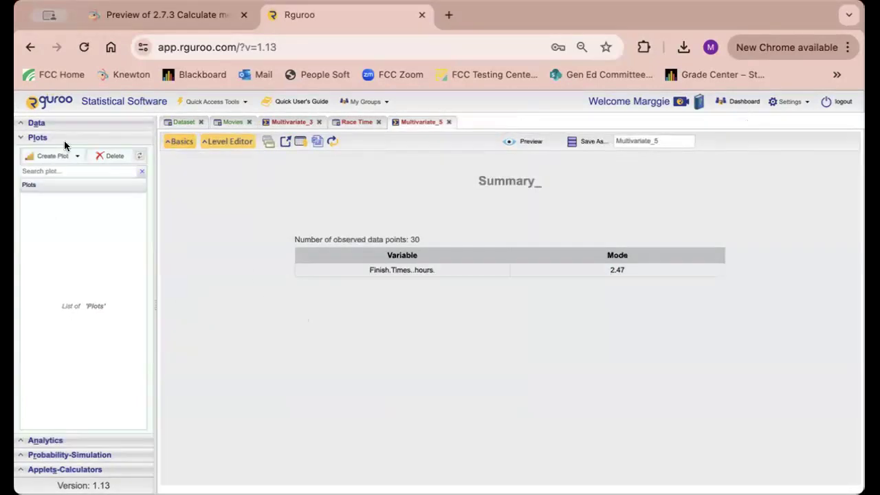
click(73, 156)
click(62, 205)
click(250, 196)
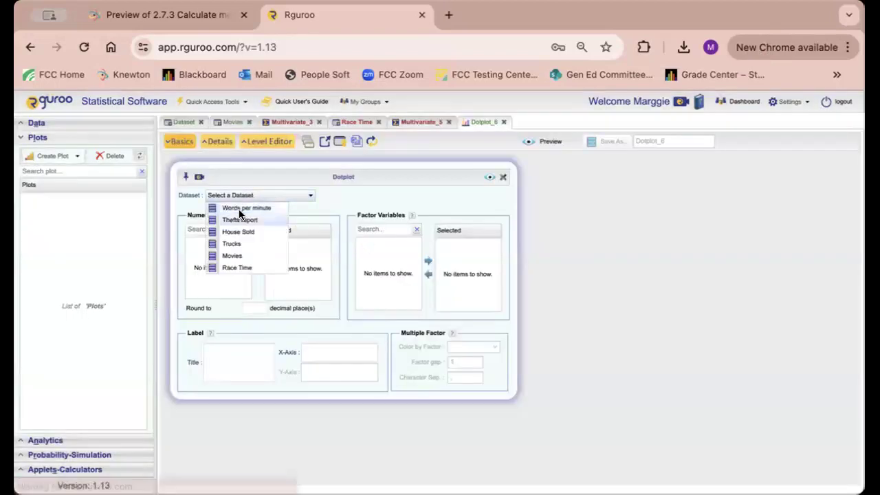
click(231, 262)
Add Finish.Times..hours. as the dotplot's numerical variable and preview the plot.
click(216, 242)
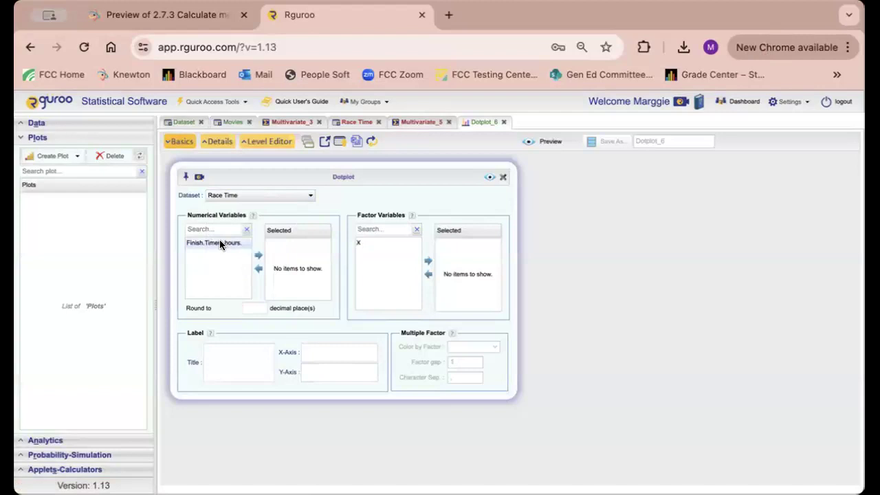
click(258, 256)
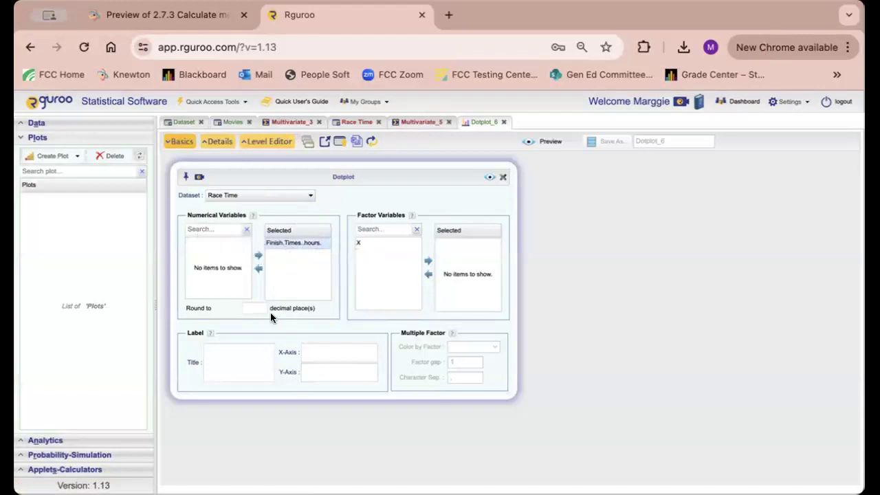
click(486, 178)
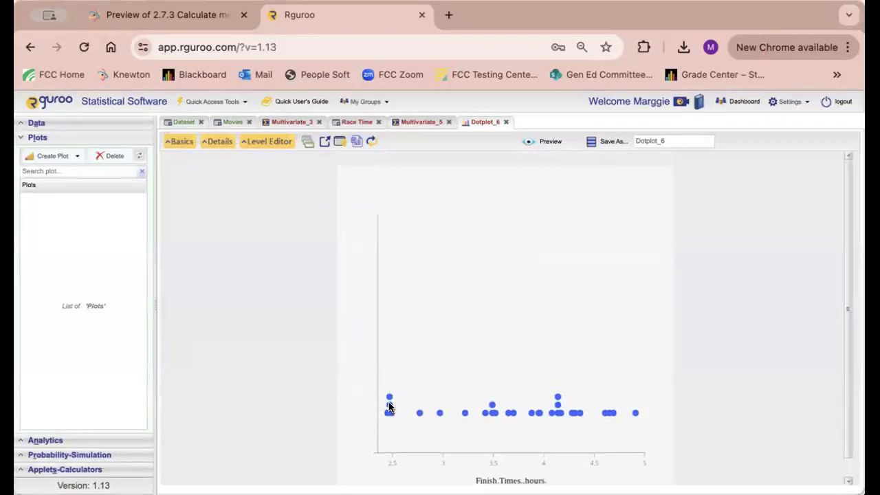
Compare the mode summary with the finish times dotplot and the Race Time data rows to check for additional modes.
click(423, 123)
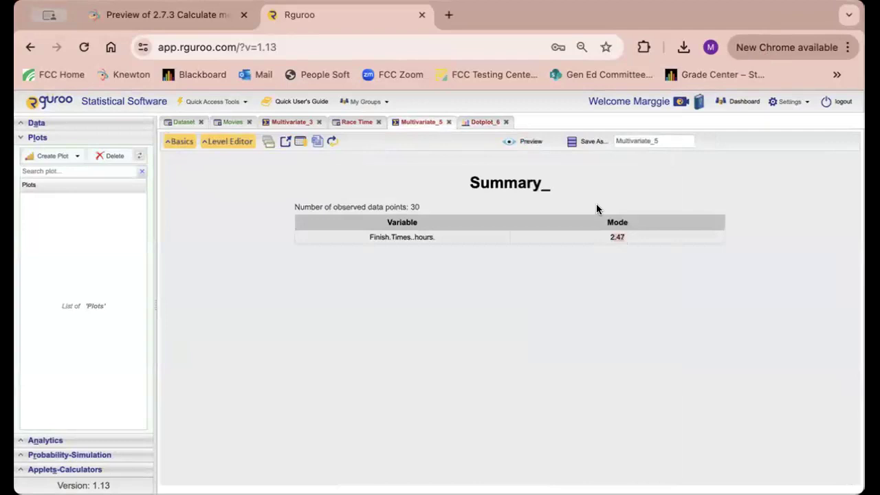
click(475, 122)
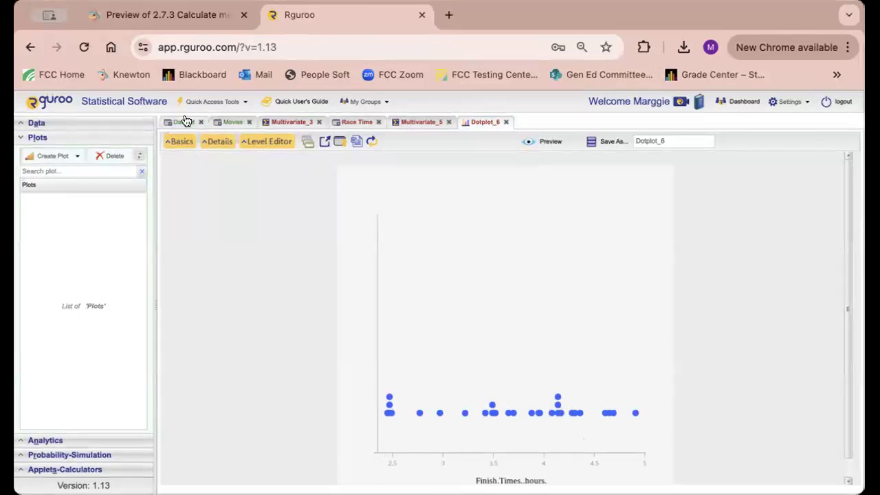
click(352, 124)
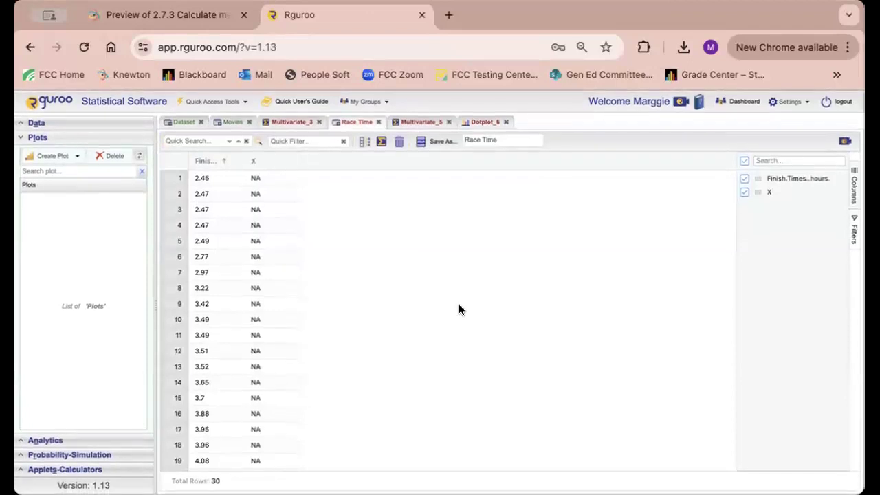
Sort the Race Time rows by finish time in ascending order and check the values for equally frequent repeated times.
click(205, 163)
scroll(221, 293, down, 1)
scroll(219, 282, up, 1)
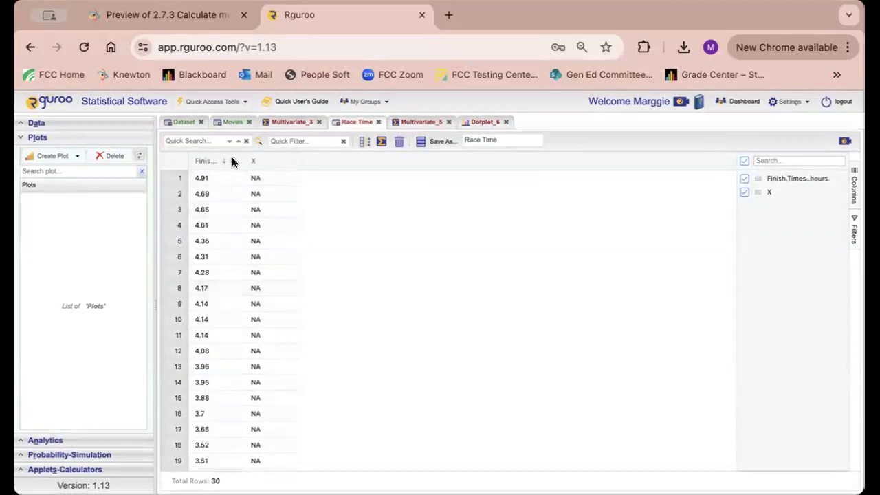
click(232, 161)
click(206, 162)
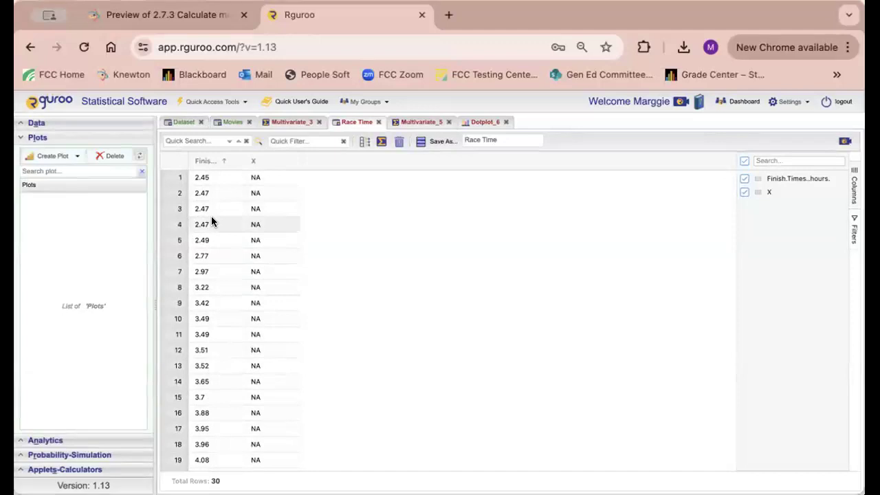
scroll(262, 235, down, 2)
scroll(262, 231, down, 3)
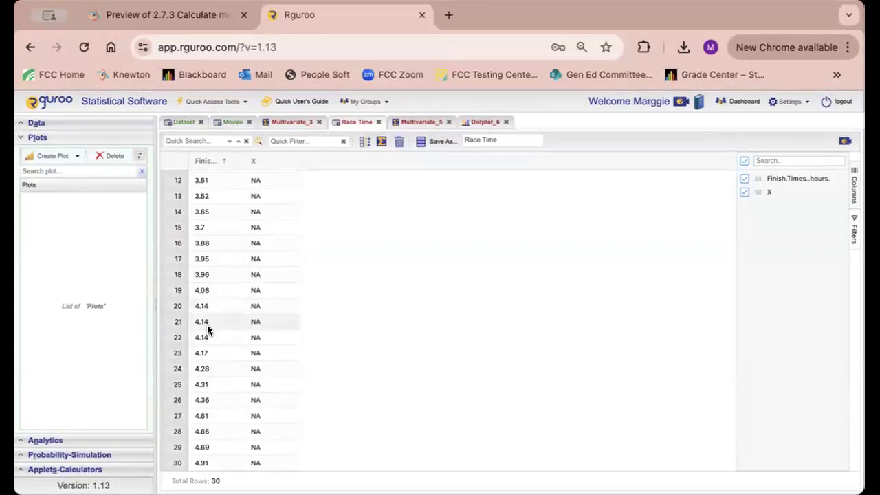
Switch to Knewton, review the marathon question's answer and explanation, and continue to the following question.
click(170, 14)
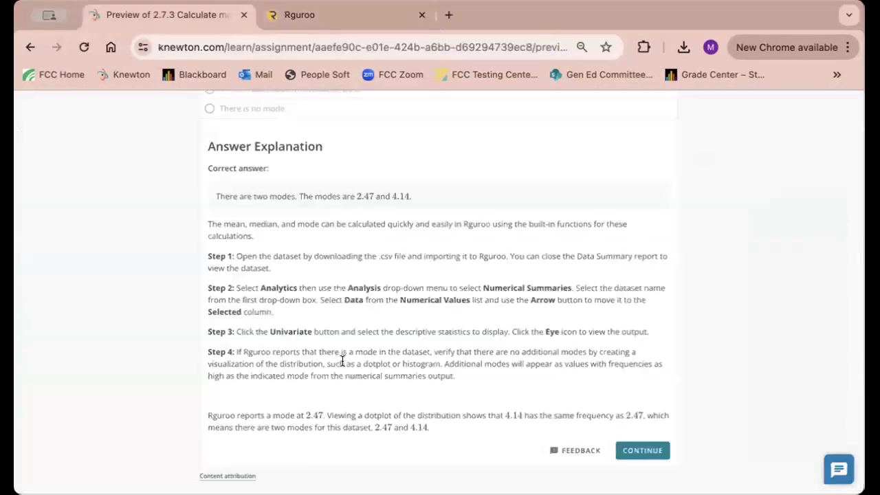
scroll(342, 357, up, 5)
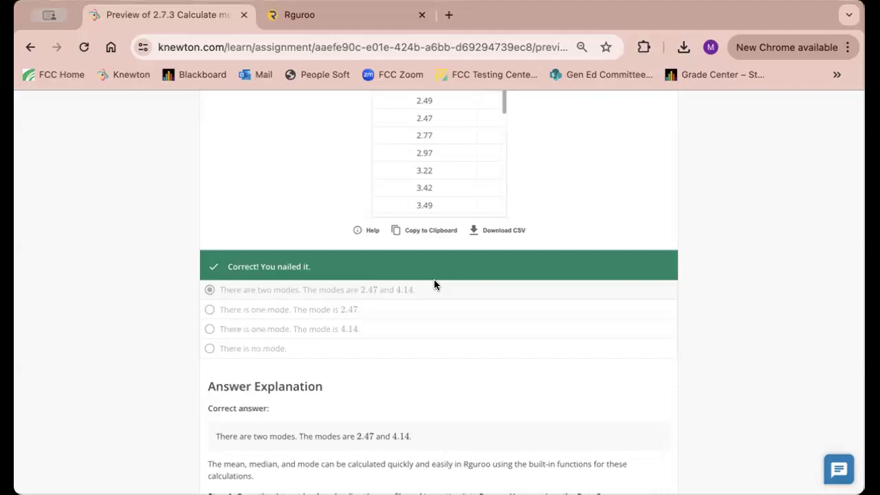
scroll(434, 284, down, 1)
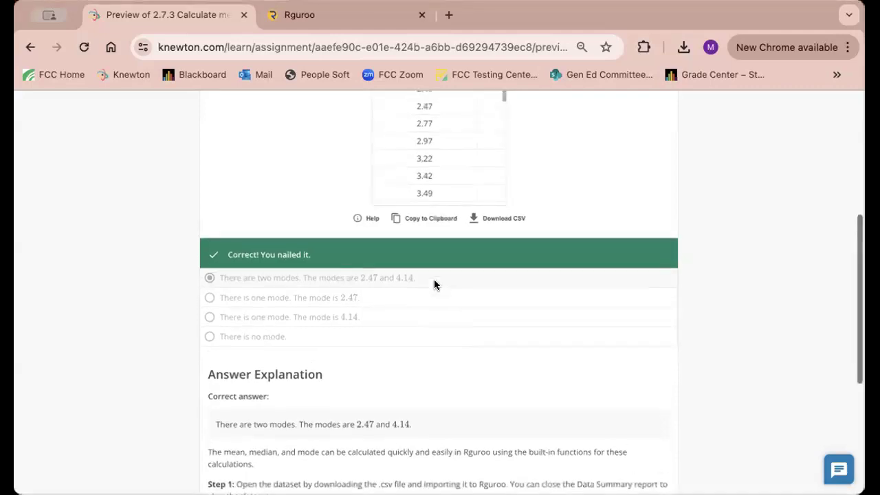
scroll(434, 284, down, 4)
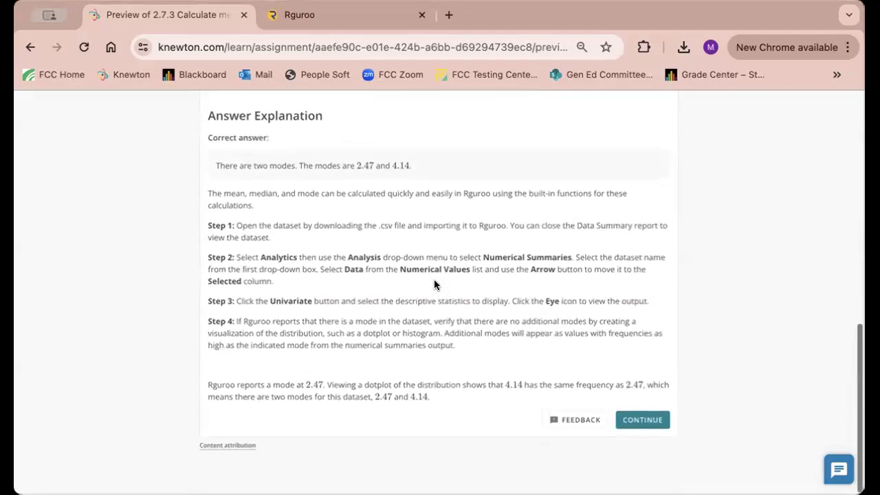
click(646, 423)
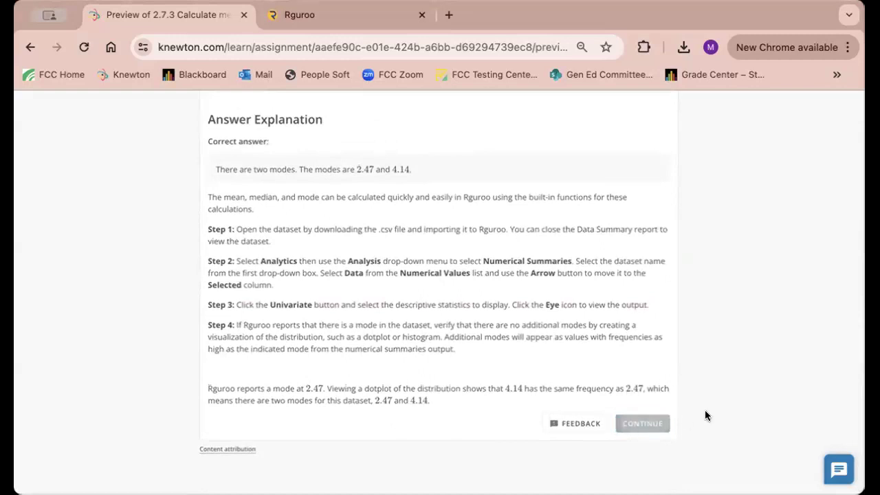
Read the question about adult weights and download the Weights of 30-Year-Old Males dataset as a CSV file.
scroll(703, 372, down, 2)
scroll(703, 373, down, 3)
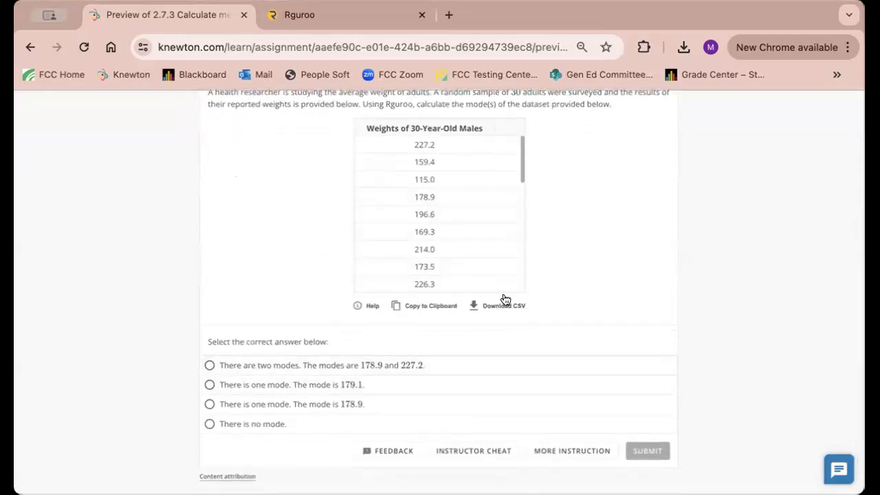
scroll(317, 249, up, 1)
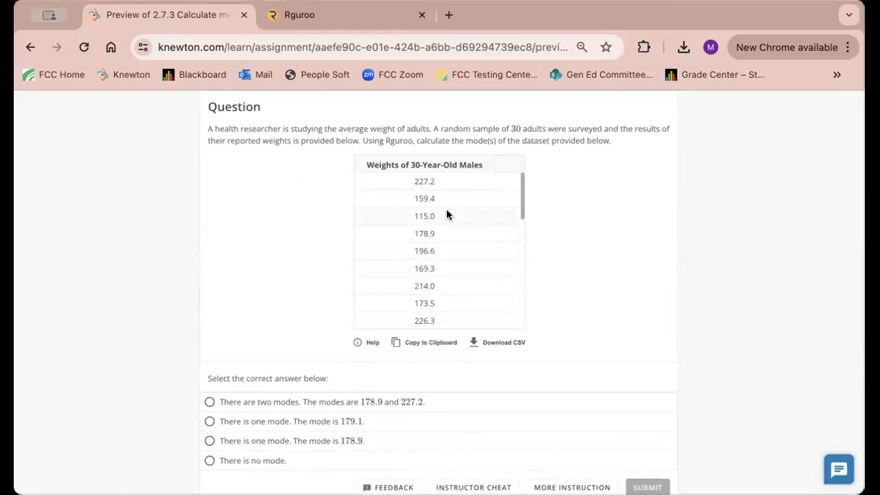
click(491, 343)
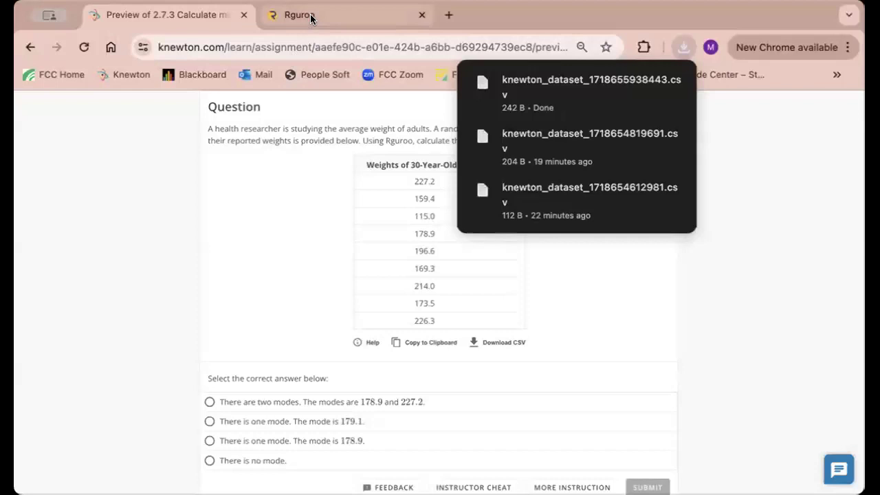
Switch to Rguroo and start a data file import with the newly downloaded knewton_dataset_1718655938443.csv.
click(310, 19)
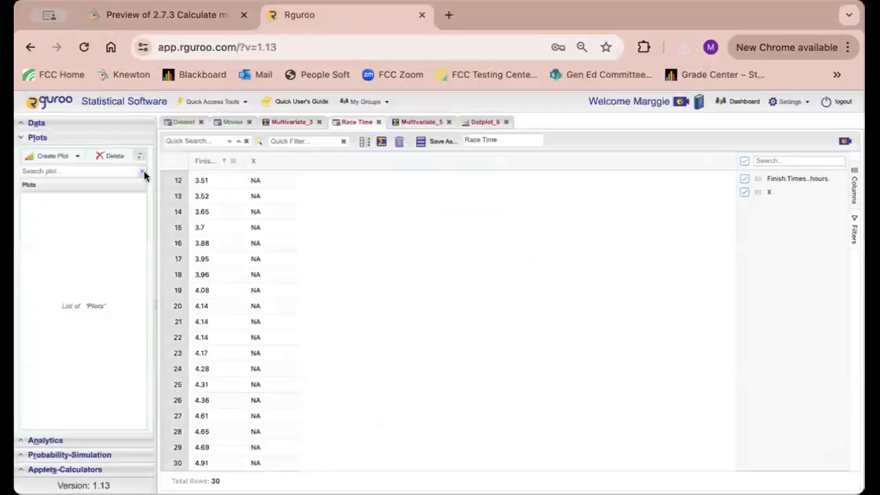
click(37, 125)
click(47, 142)
click(61, 152)
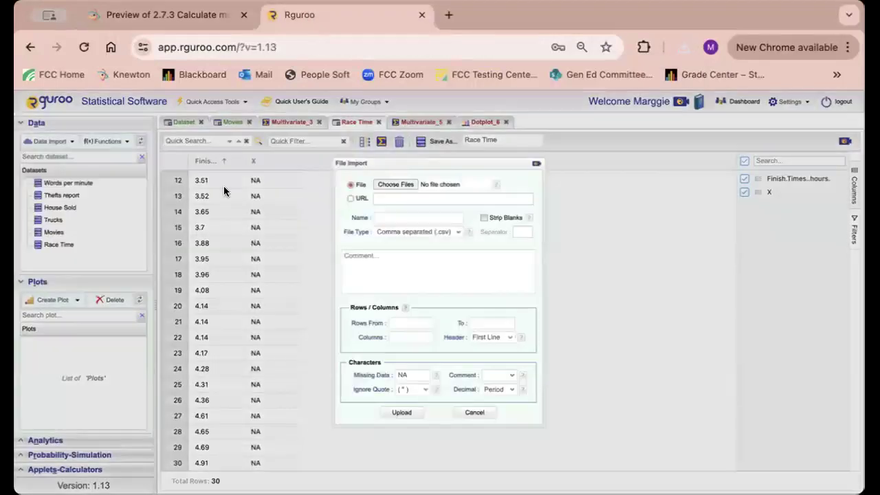
click(388, 181)
double_click(346, 154)
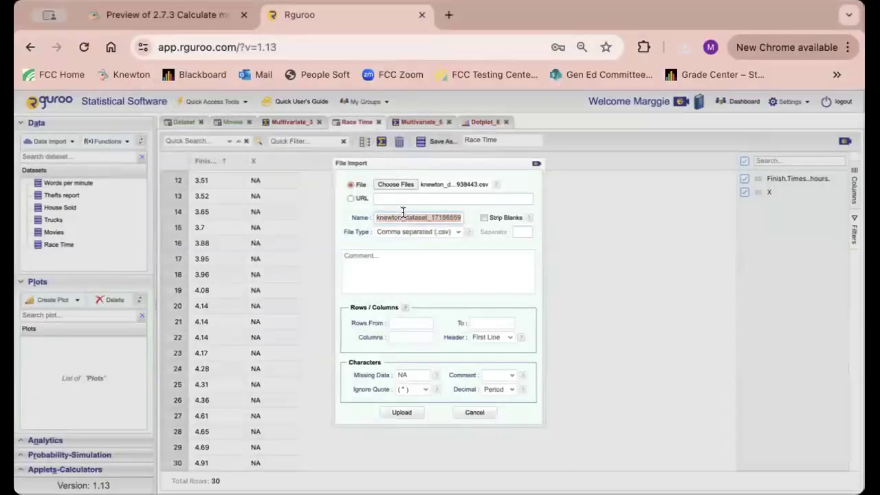
Name the imported dataset Weights, upload it and close its data summary.
key(BackSpace)
text(Weights)
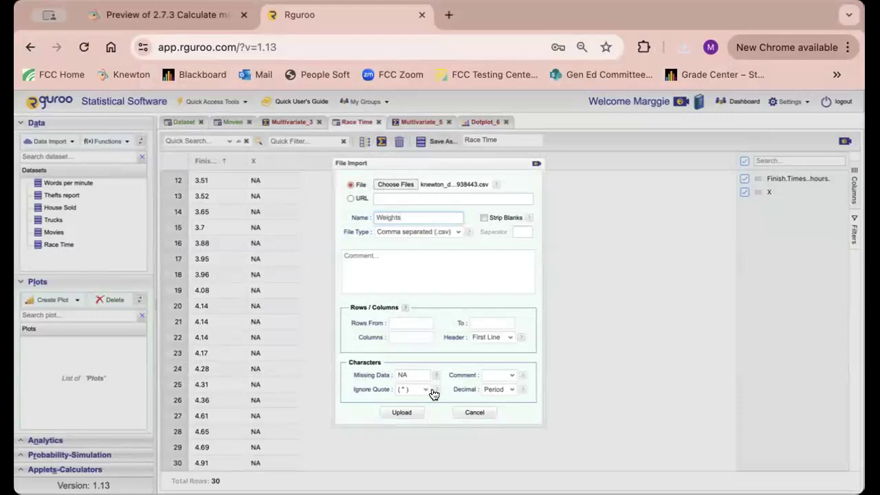
click(397, 412)
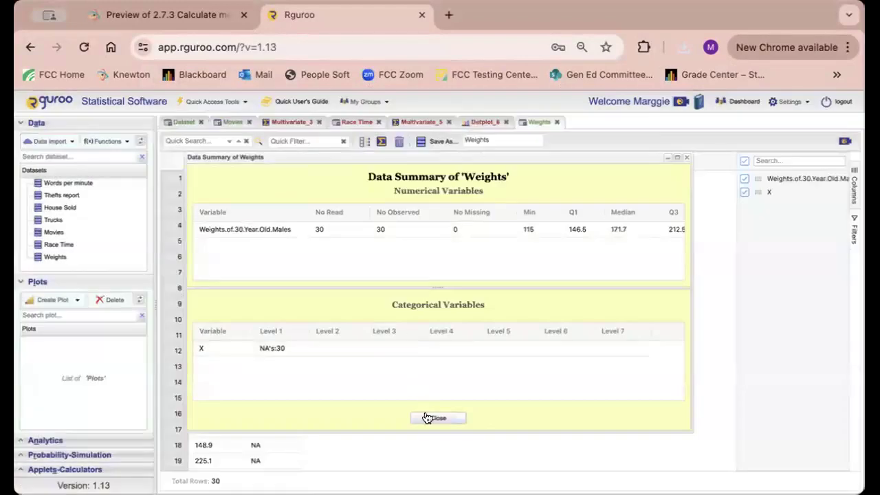
click(426, 419)
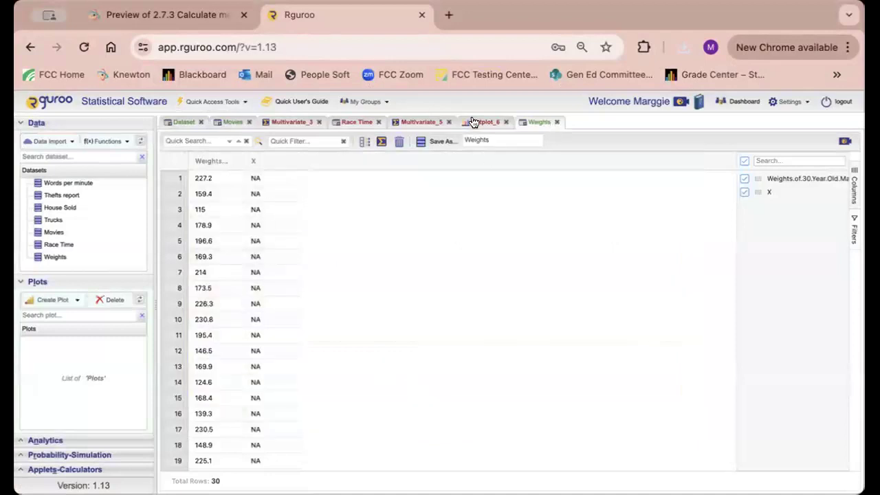
Create a Numerical Summaries analysis and choose Weights as its dataset.
click(25, 124)
click(24, 137)
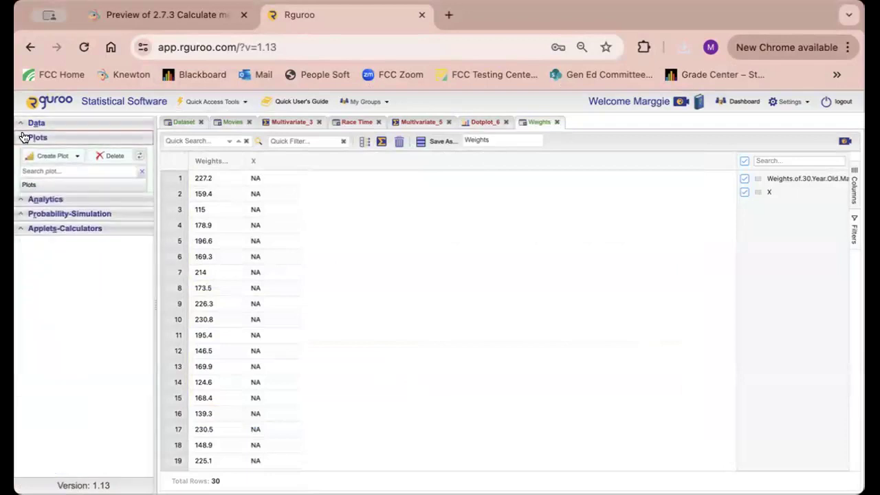
click(36, 152)
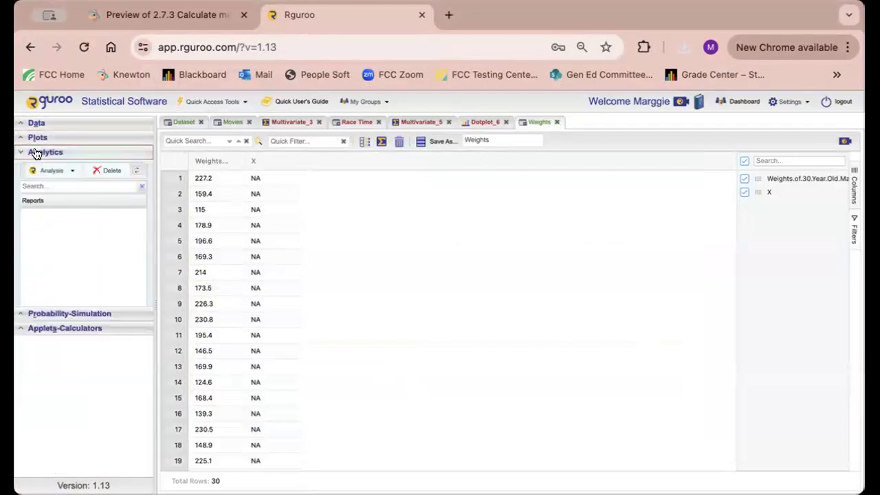
click(70, 171)
click(61, 316)
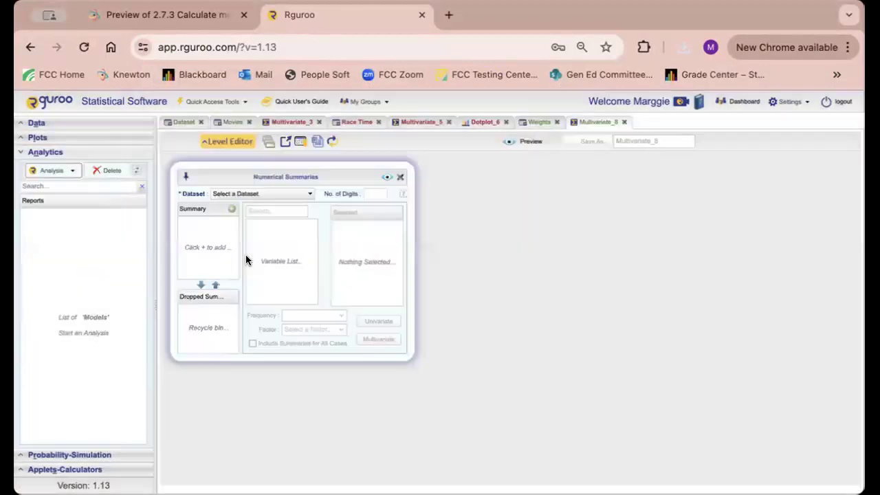
click(232, 195)
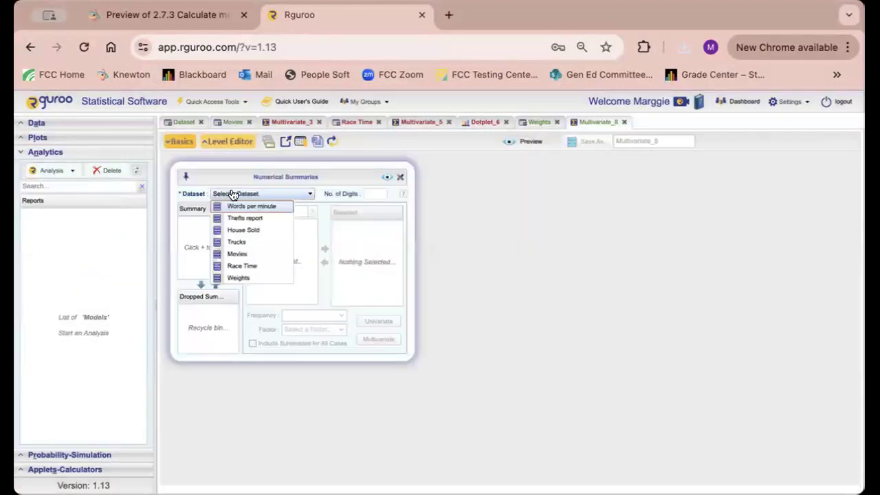
click(237, 277)
Add Weights.of.30.Year.Old.Males to the selected variables, choose mode as the only univariate statistic and preview the summary.
click(264, 224)
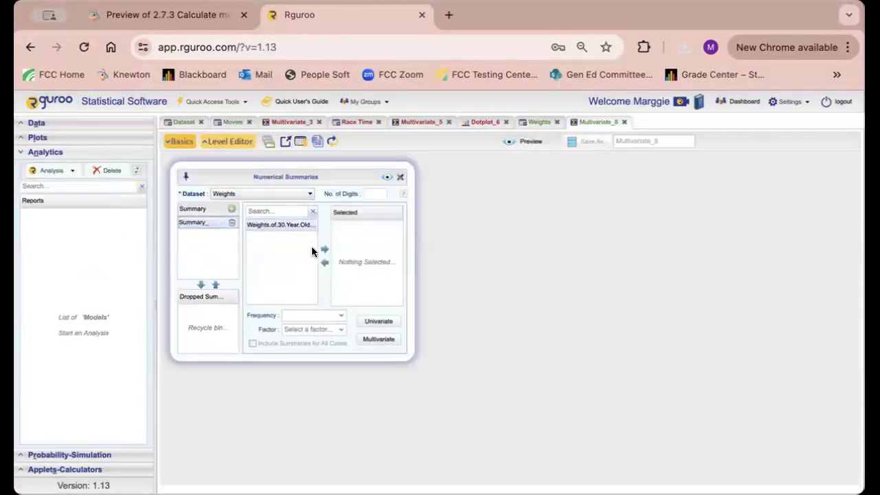
click(324, 249)
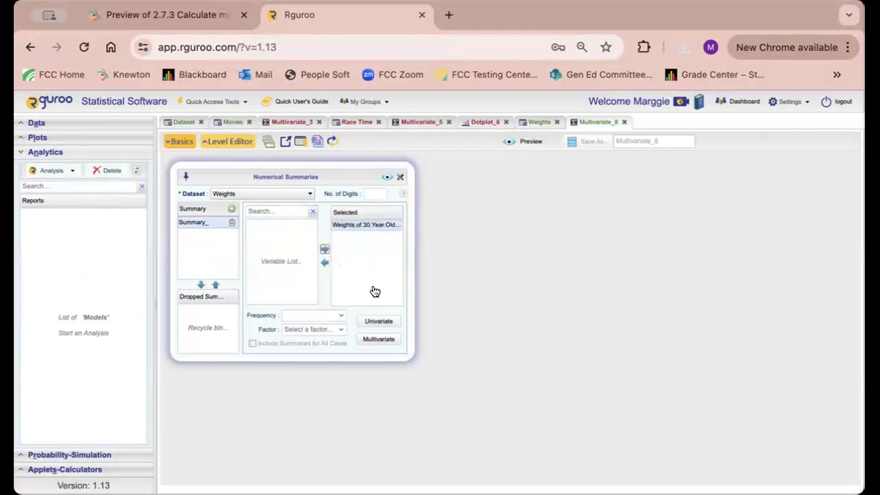
click(378, 322)
click(205, 292)
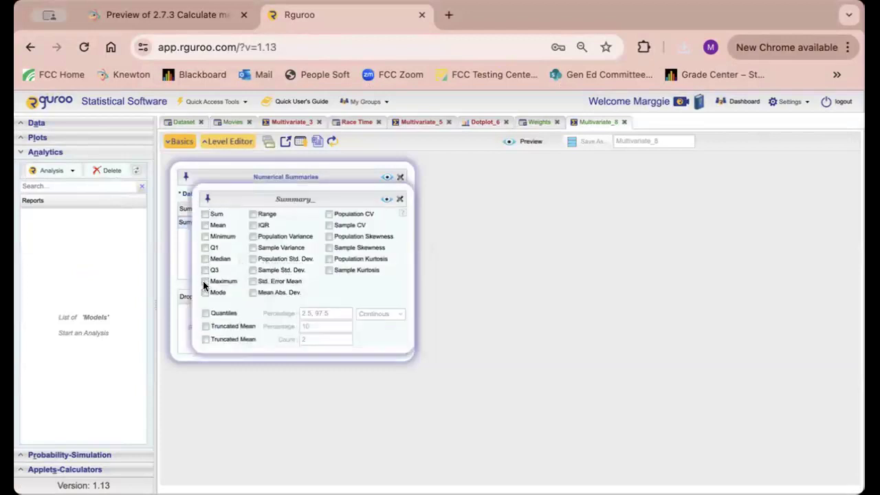
click(387, 199)
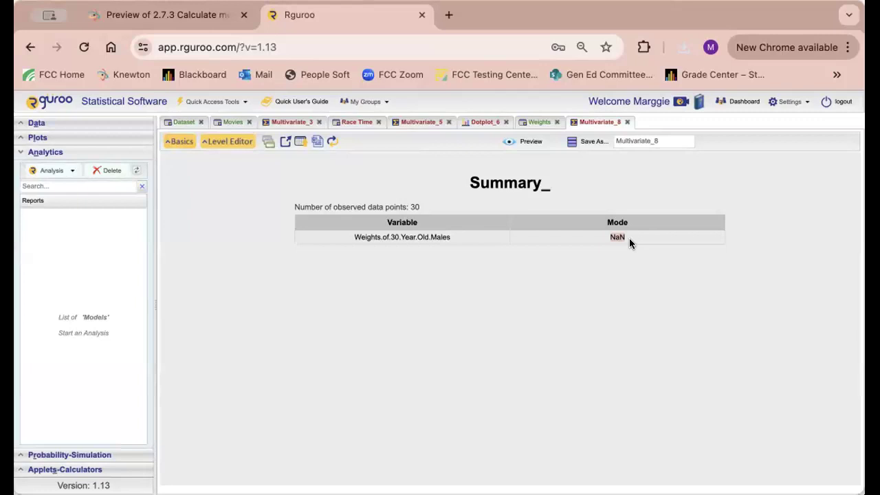
Create a dotplot from the Weights dataset with Weights.of.30.Year.Old.Males as its numerical variable and preview it.
click(36, 137)
click(46, 156)
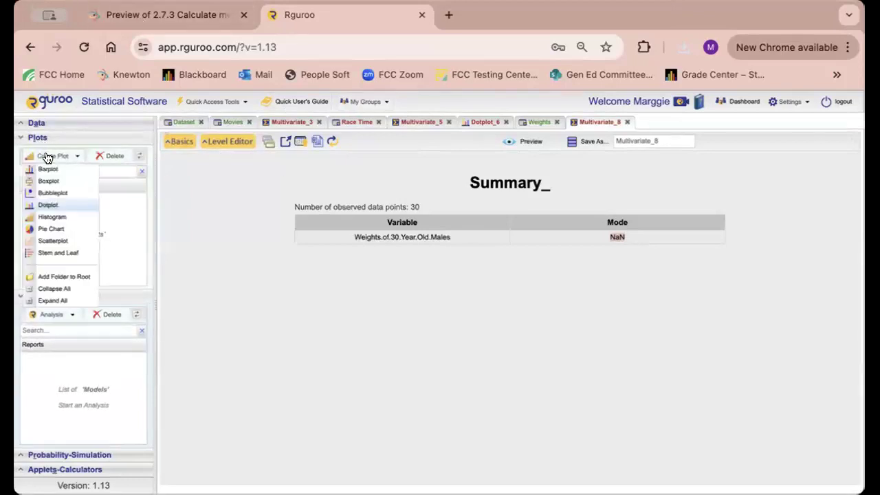
click(48, 205)
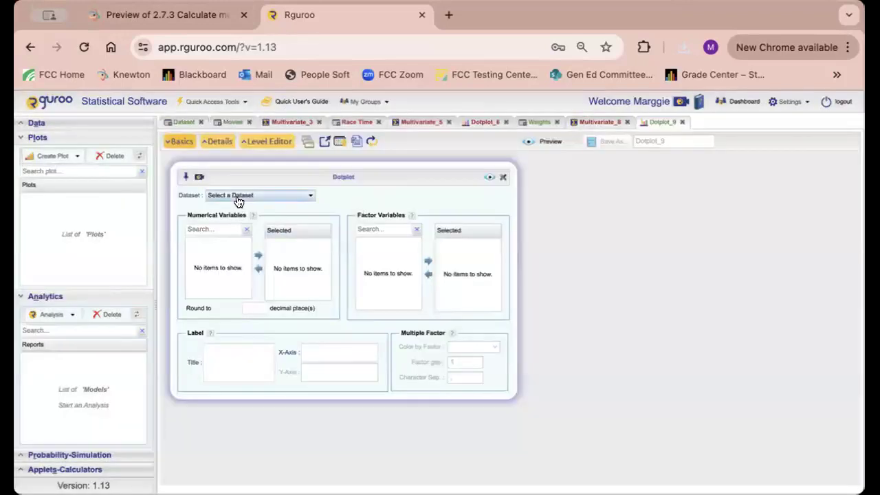
click(237, 196)
click(235, 276)
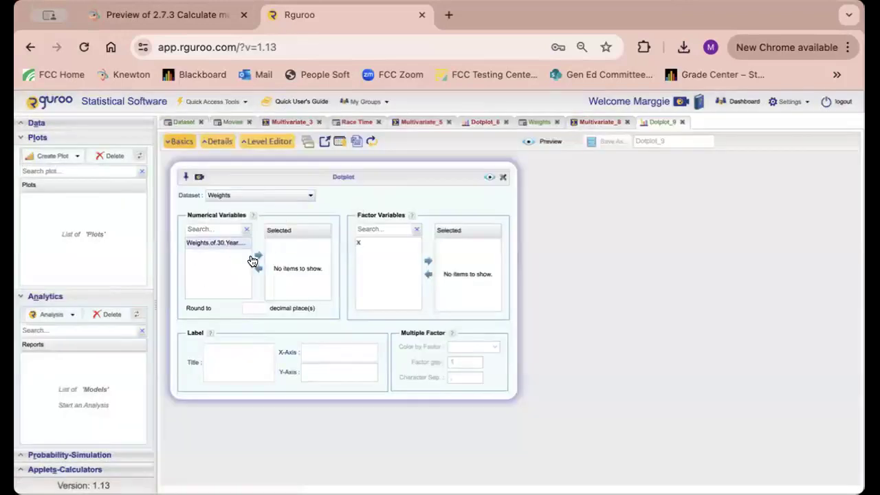
click(254, 258)
click(489, 177)
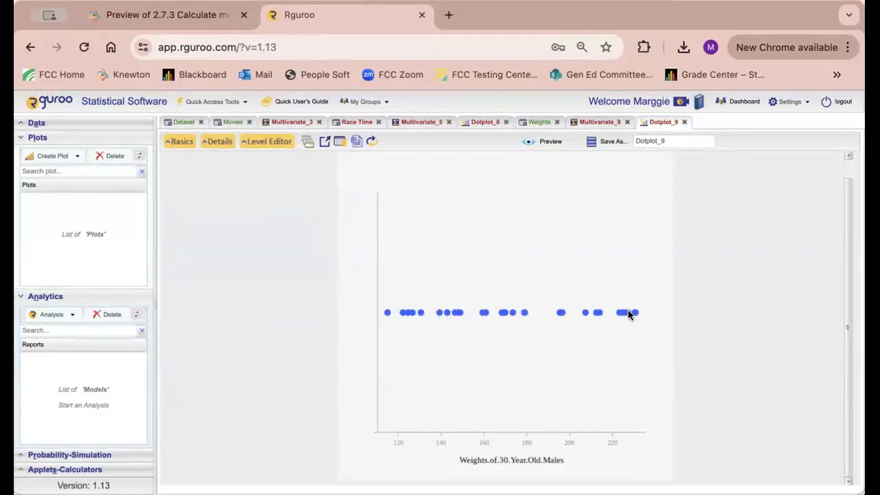
Switch to Knewton, submit "There is no mode." for the weights question and highlight NaN in the answer explanation.
click(155, 22)
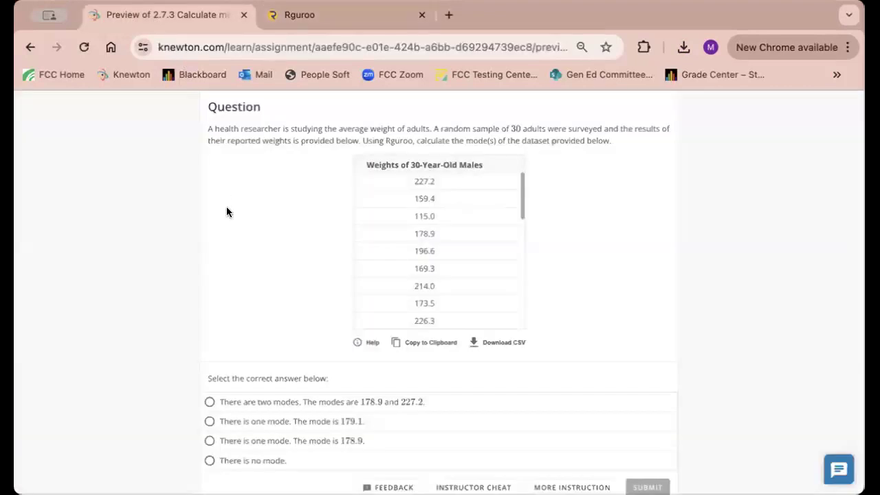
scroll(232, 257, down, 2)
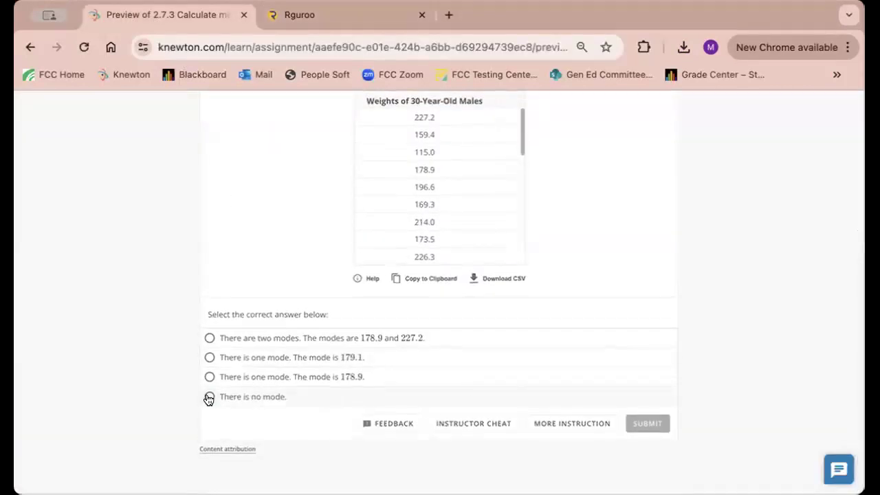
click(209, 398)
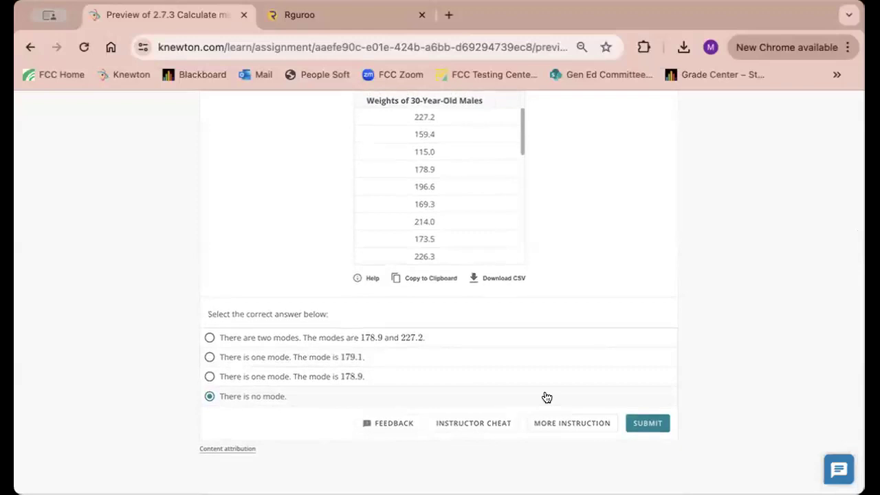
click(648, 423)
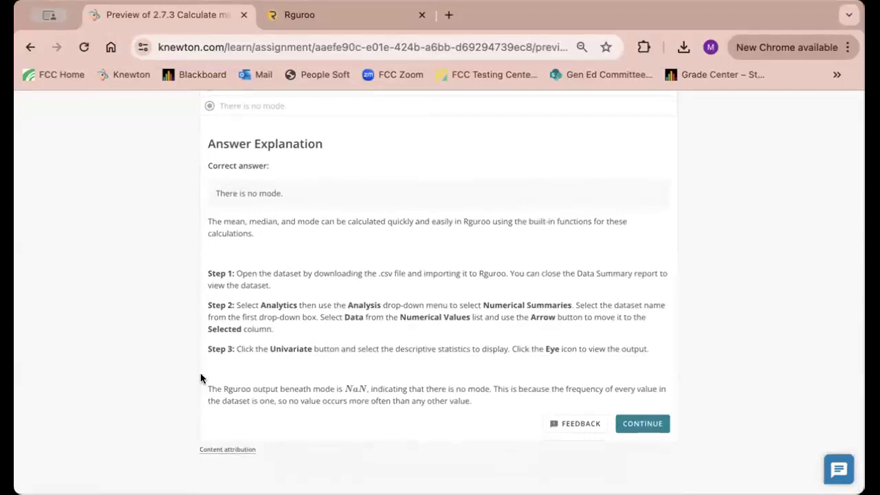
drag(342, 387, 357, 386)
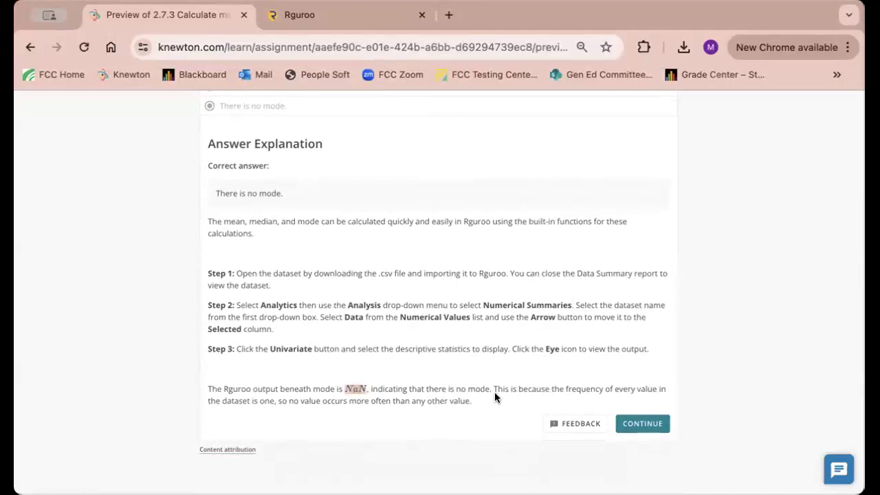